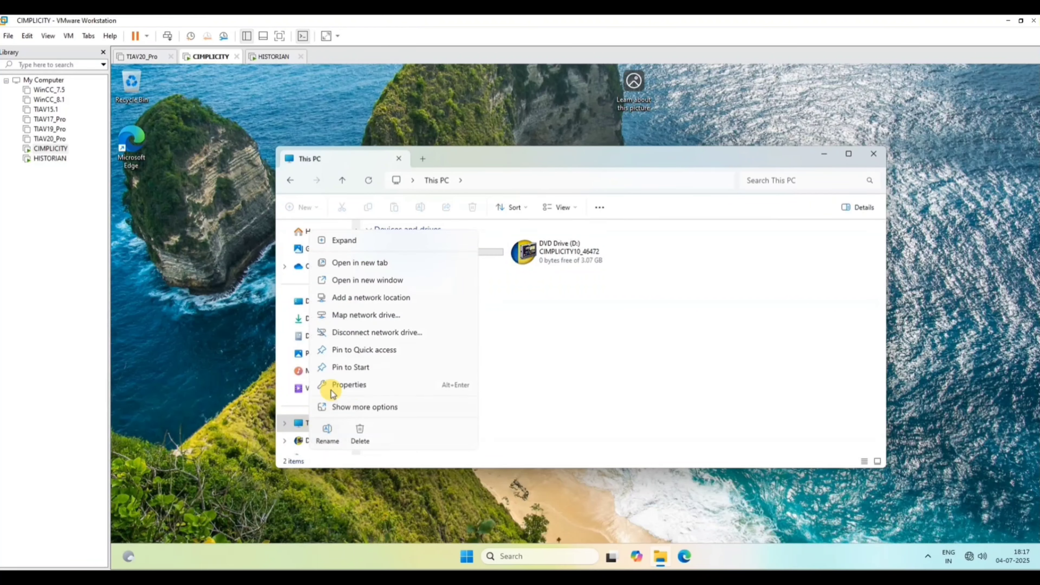
Open Computer Management for This PC and display the local user accounts.
click(351, 413)
click(347, 278)
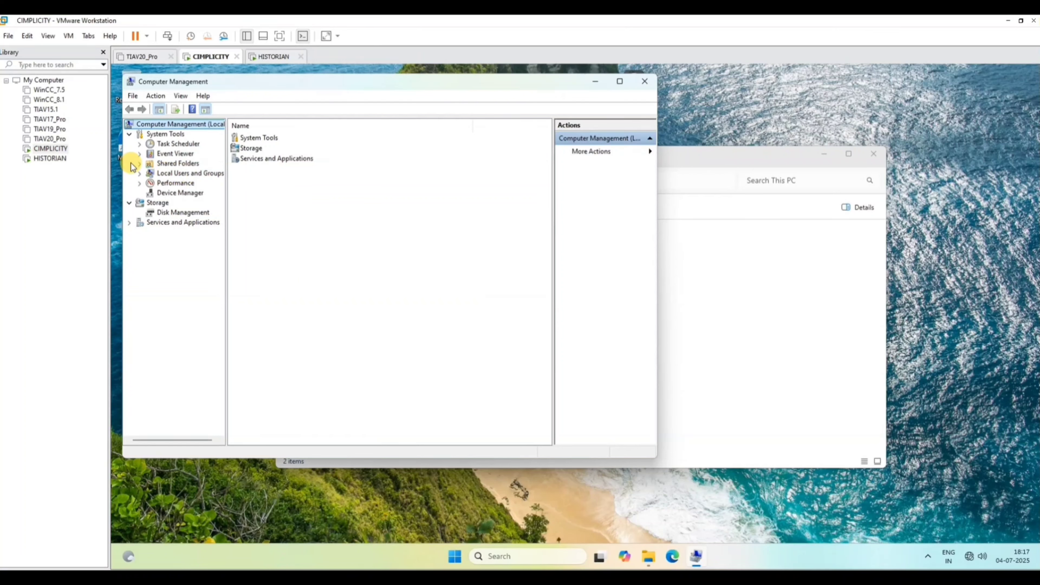
click(143, 176)
click(175, 182)
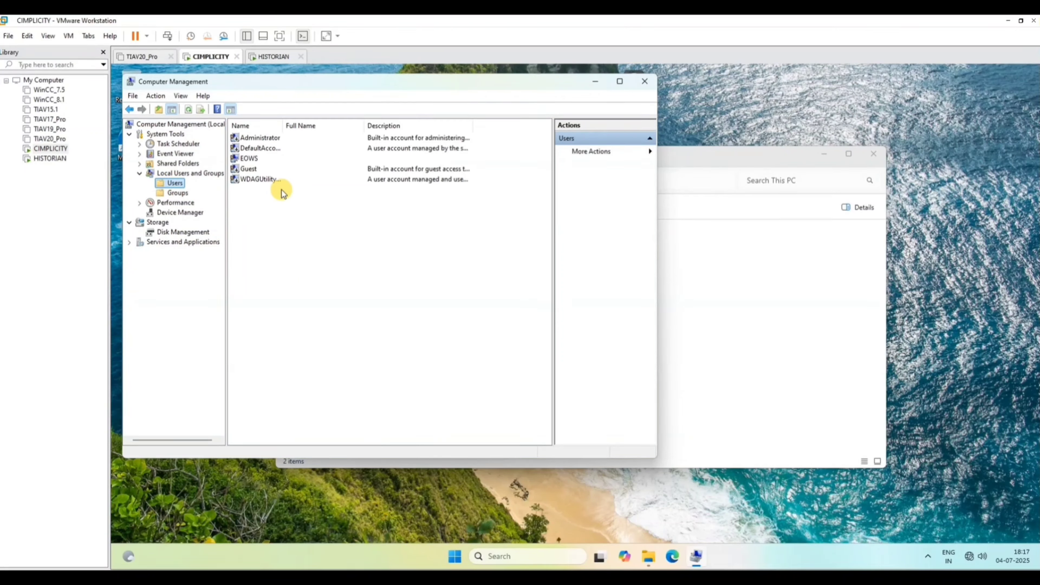
Rename the EOWS local user account as DELL.
click(251, 160)
right_click(251, 160)
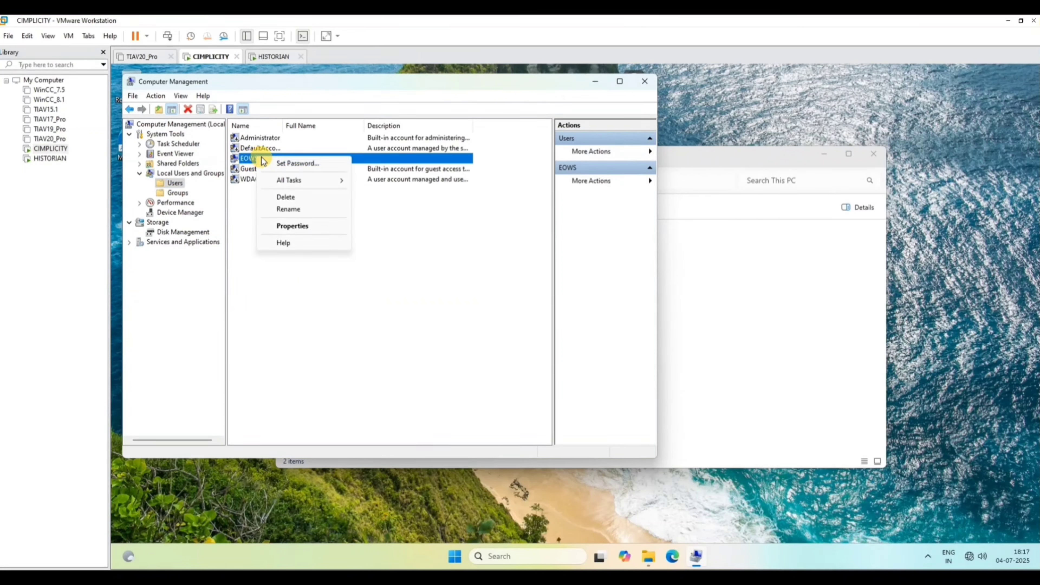
click(293, 211)
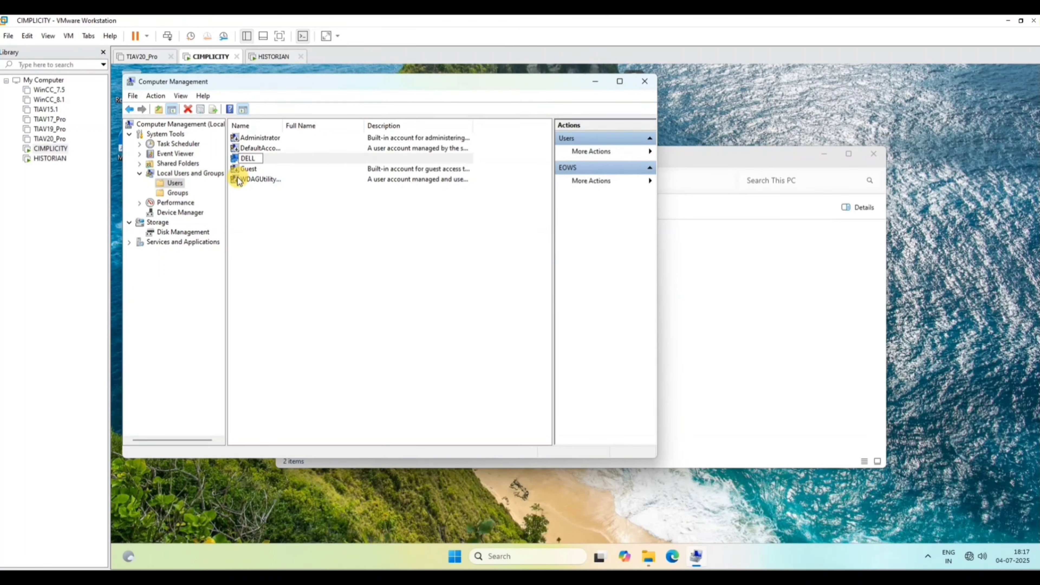
key(Return)
Set and confirm a new password for the DELL account, and close Computer Management.
right_click(257, 160)
click(297, 167)
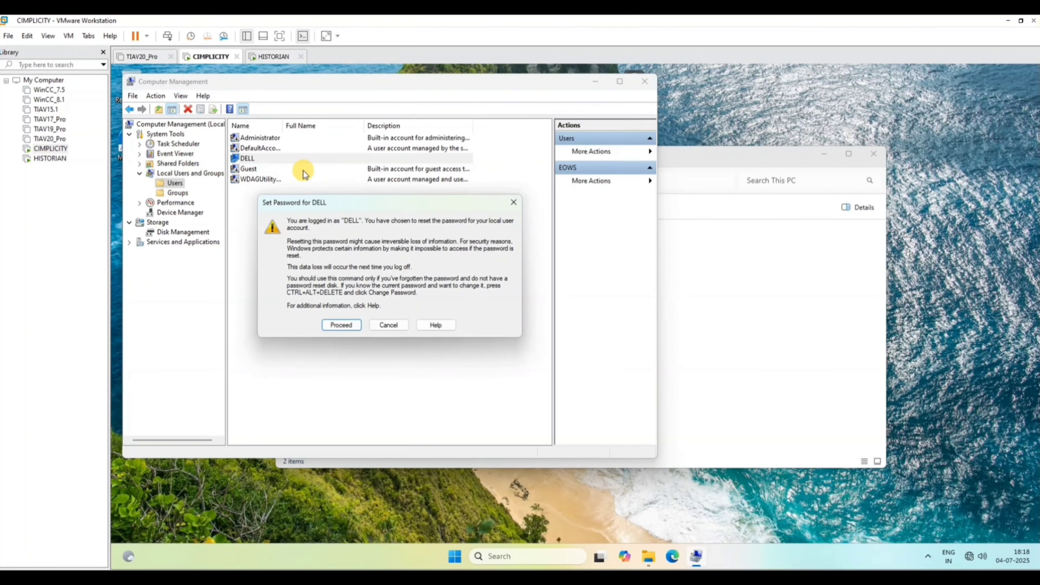
click(339, 323)
text(12)
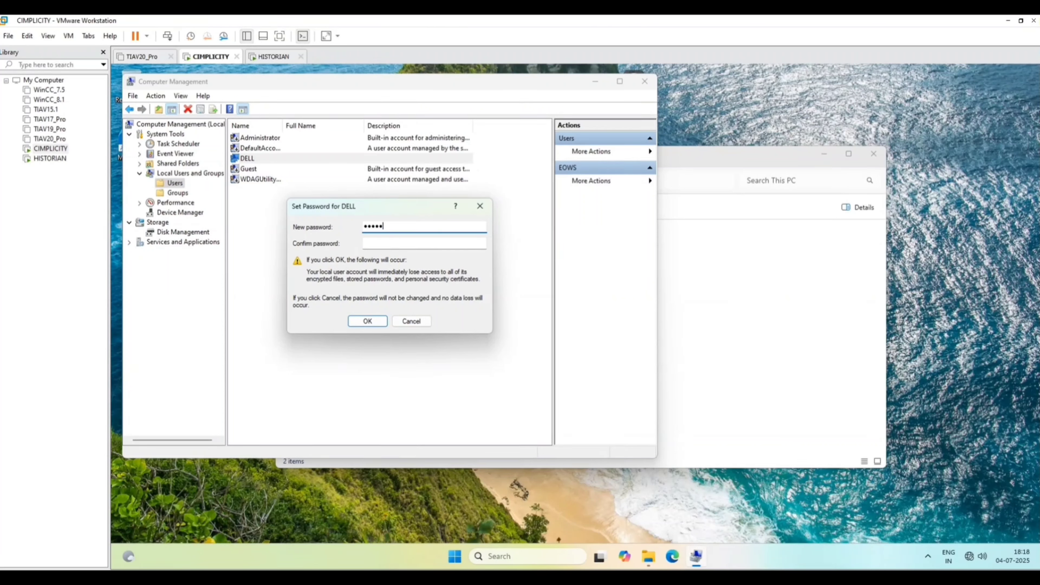
click(371, 243)
text(12)
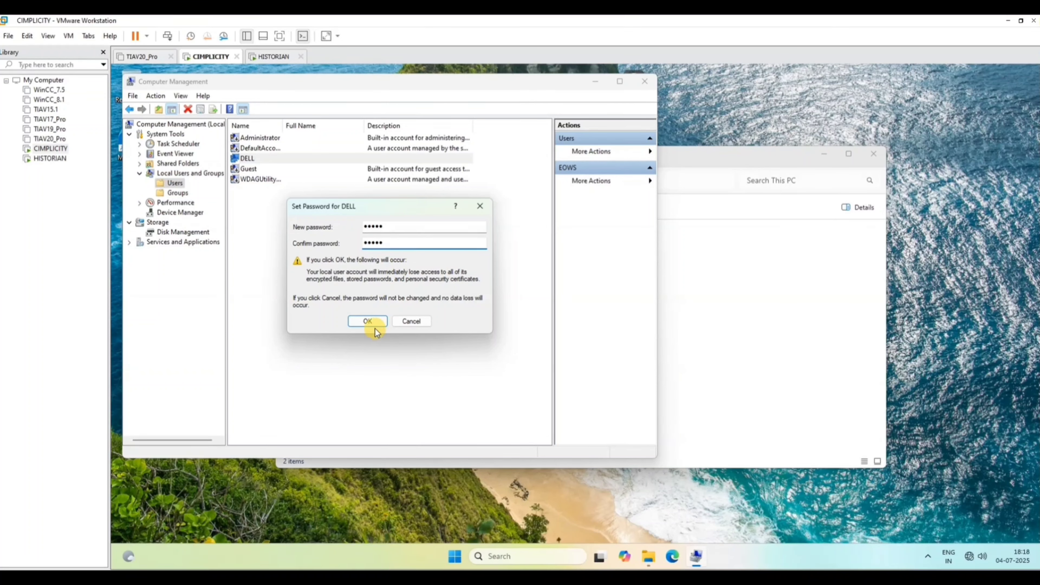
click(366, 322)
click(414, 295)
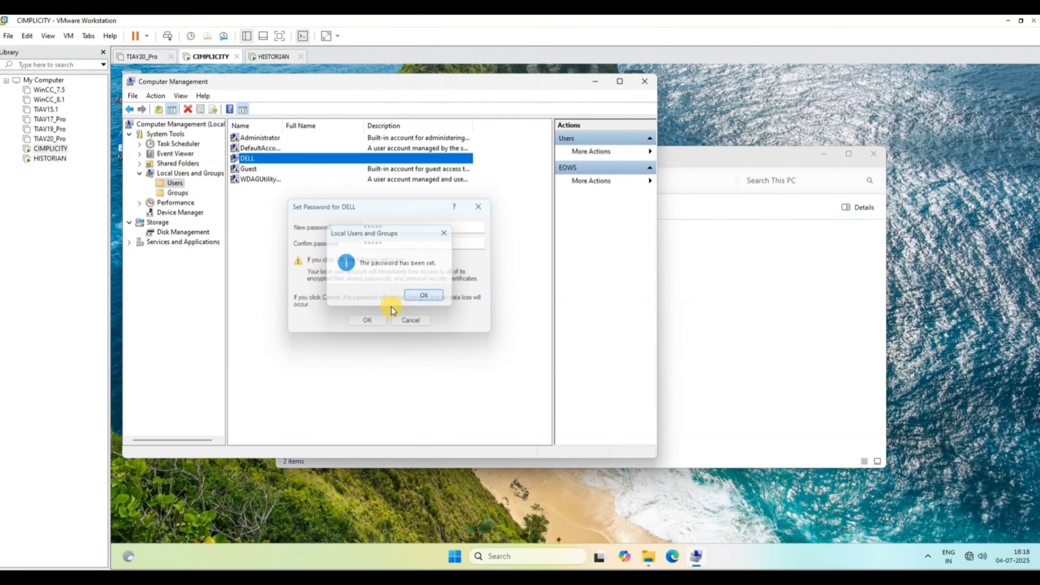
click(646, 85)
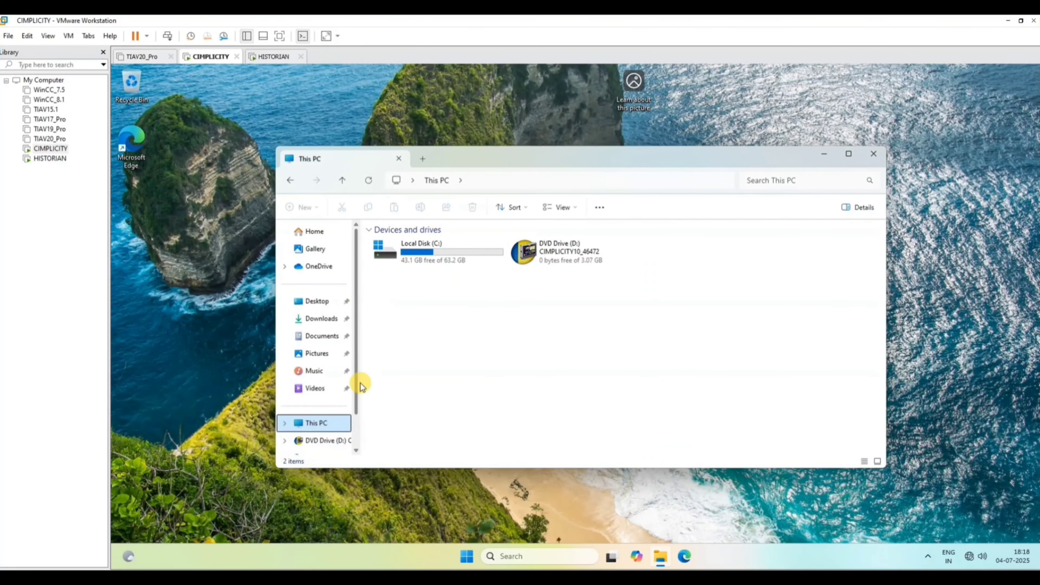
Try to open the properties of This PC from File Explorer, and close its window.
right_click(310, 422)
click(371, 387)
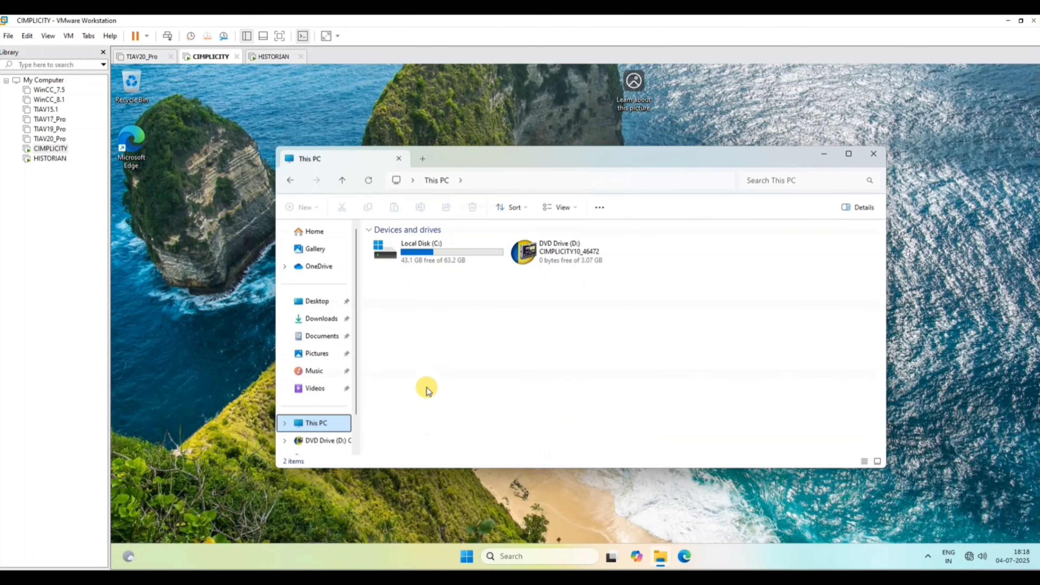
click(874, 154)
click(660, 556)
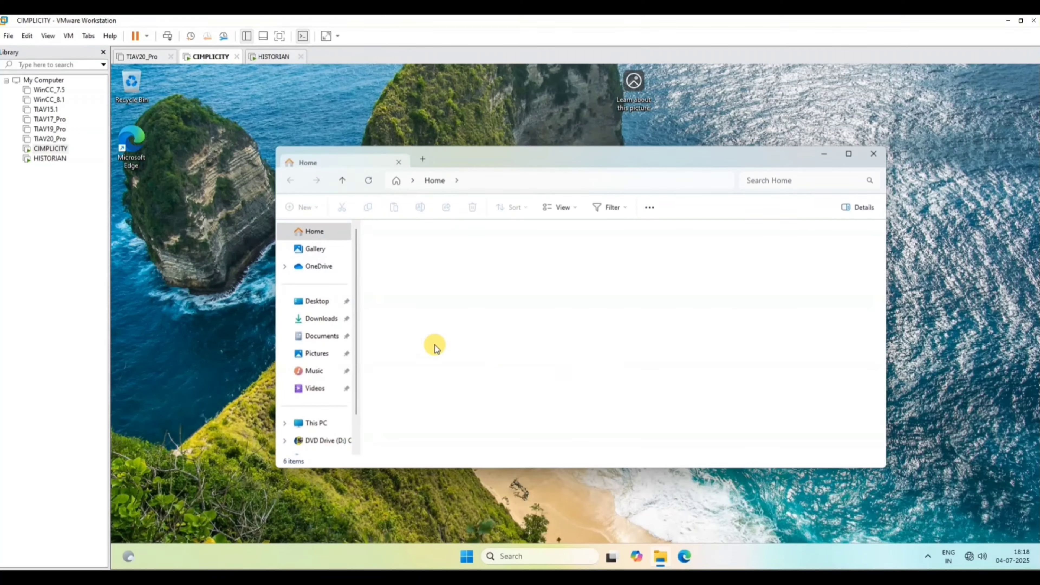
right_click(300, 429)
click(348, 395)
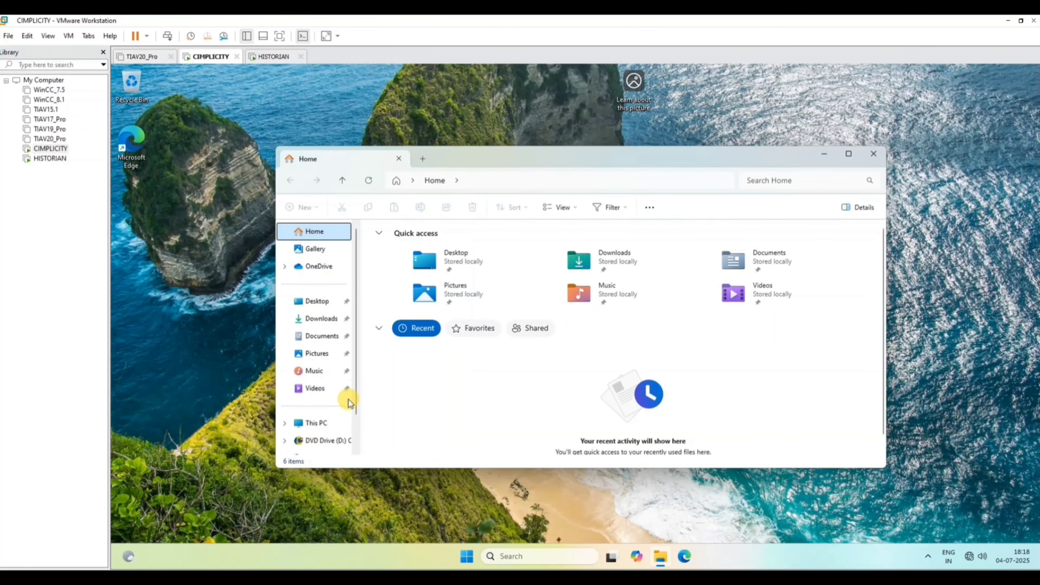
click(874, 155)
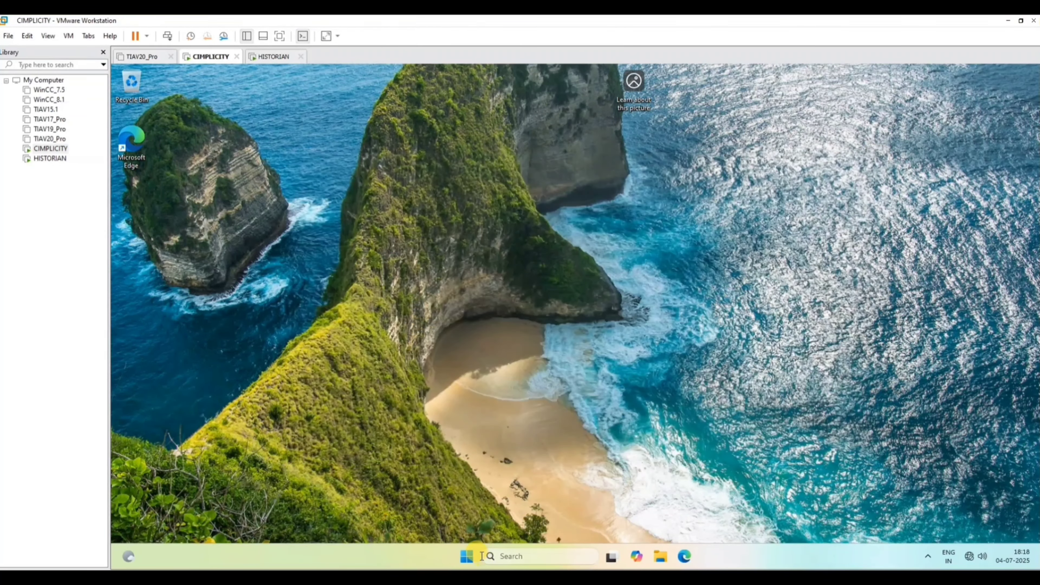
Restart Windows in the CIMPLICITY virtual machine.
click(467, 556)
click(710, 519)
click(709, 502)
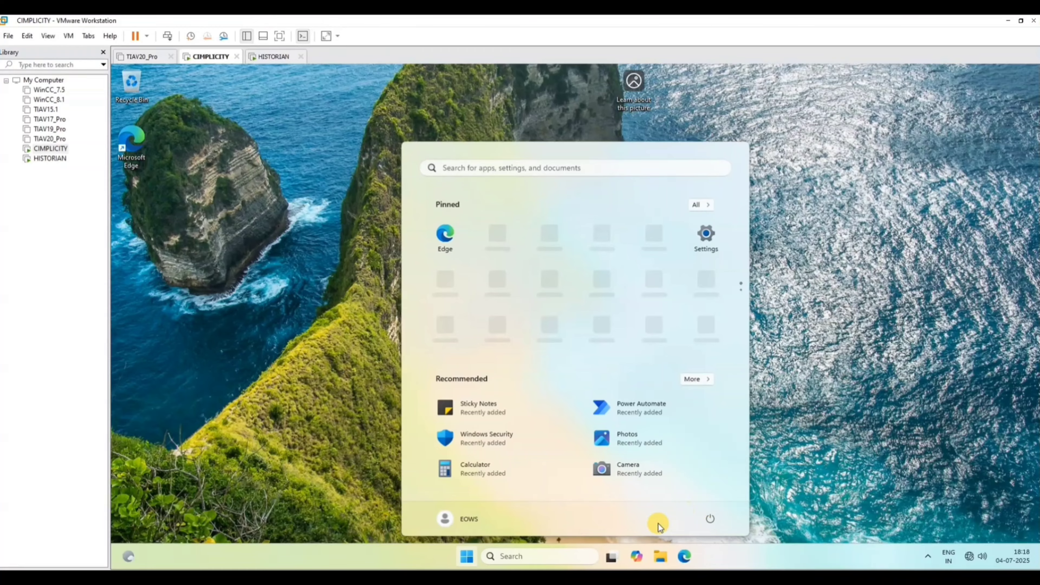
Switch to the HISTORIAN virtual machine and display its local user accounts in Computer Management.
click(45, 159)
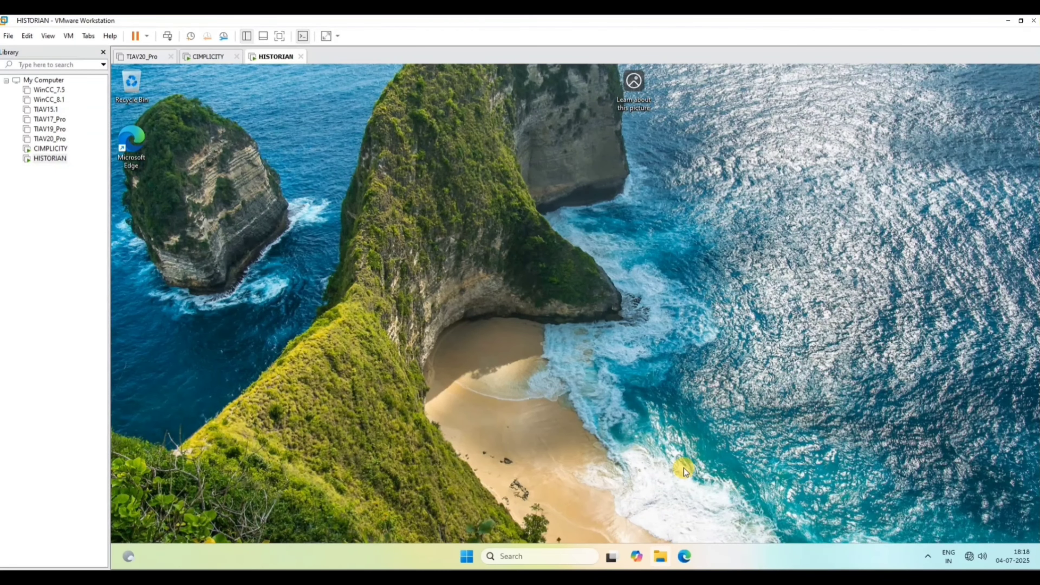
click(661, 558)
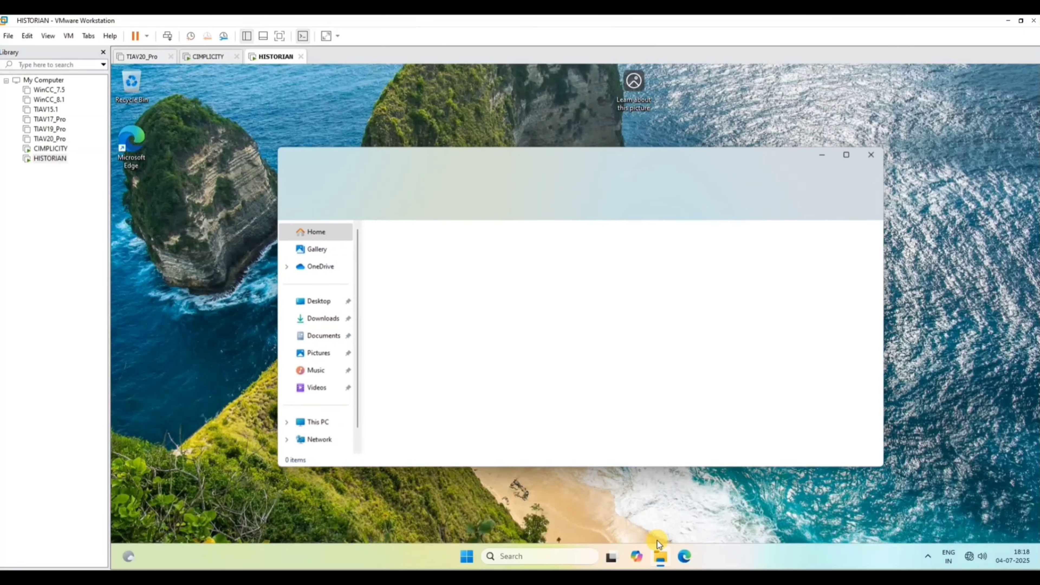
right_click(308, 426)
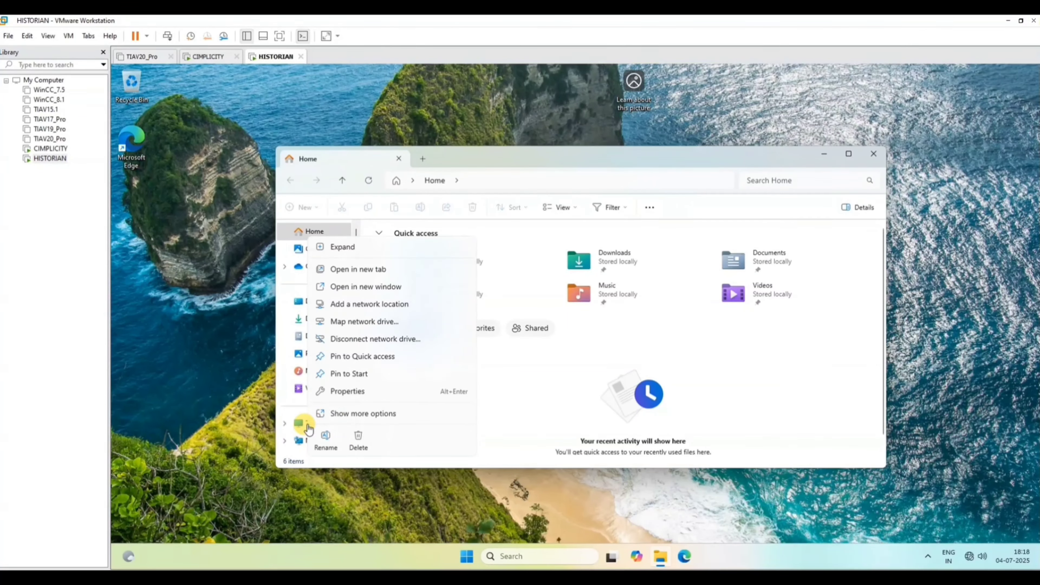
click(344, 411)
click(347, 284)
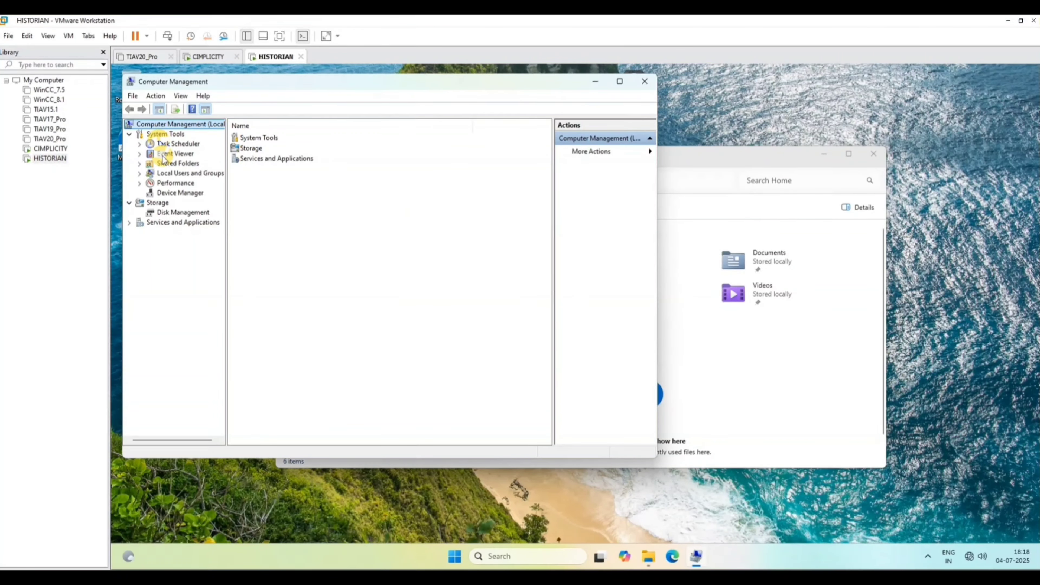
click(139, 173)
click(175, 183)
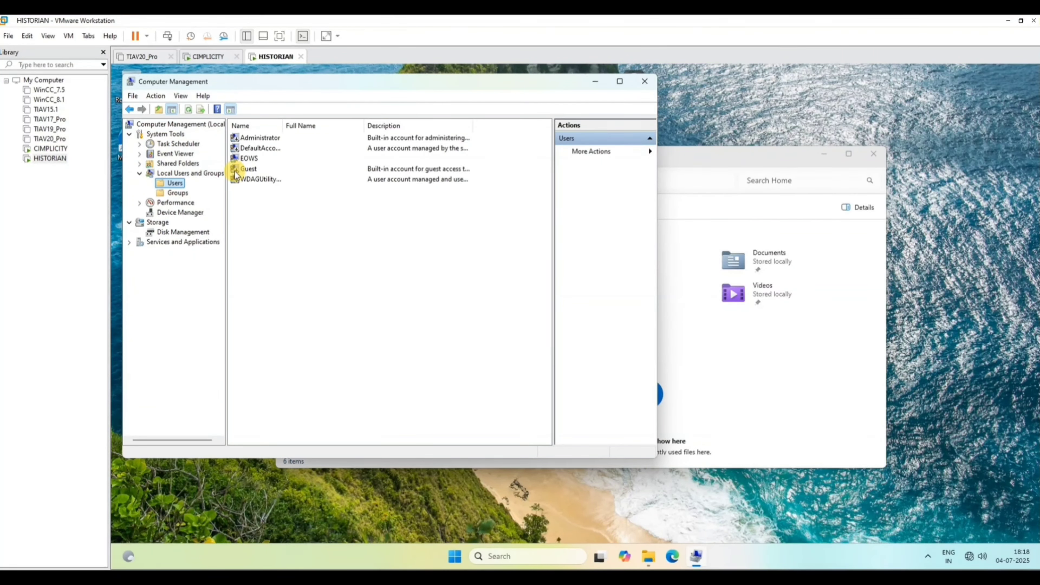
Rename the EOWS local user account in the HISTORIAN virtual machine as DELL.
click(250, 161)
right_click(249, 162)
click(283, 216)
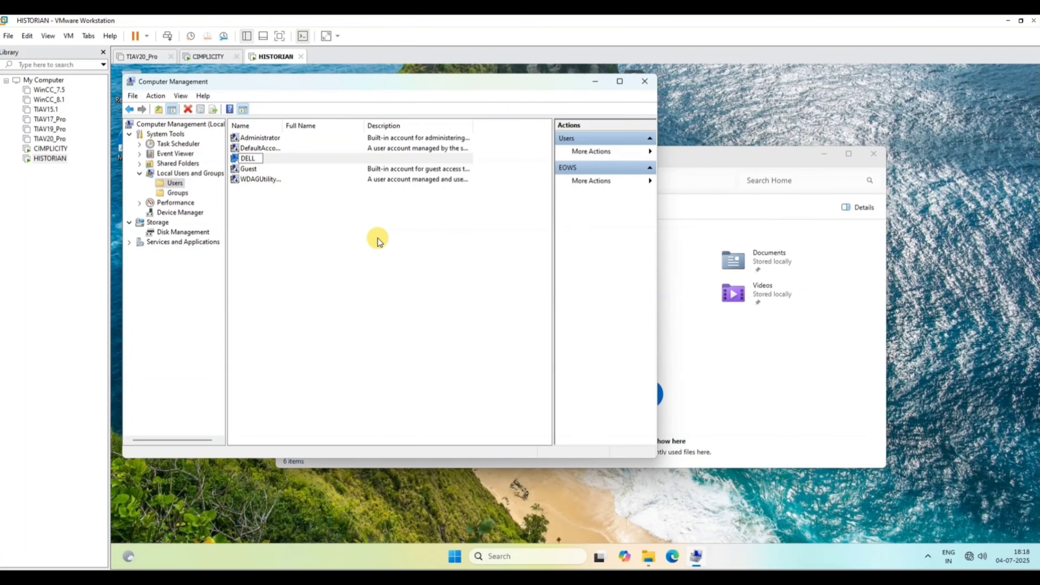
click(254, 162)
Set and confirm a new password for the HISTORIAN machine's DELL account, and close Computer Management and File Explorer.
right_click(248, 160)
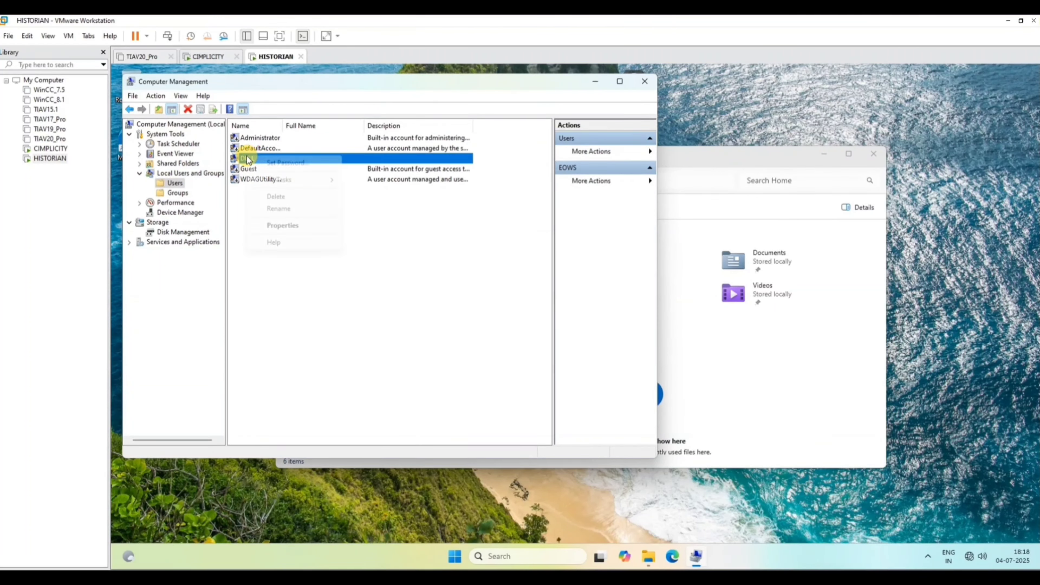
click(289, 166)
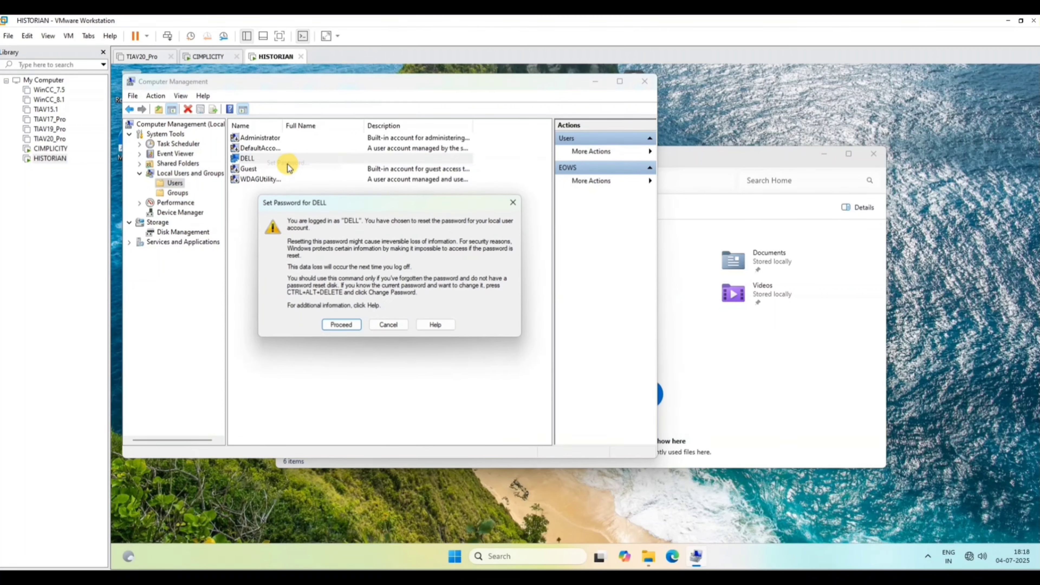
click(342, 326)
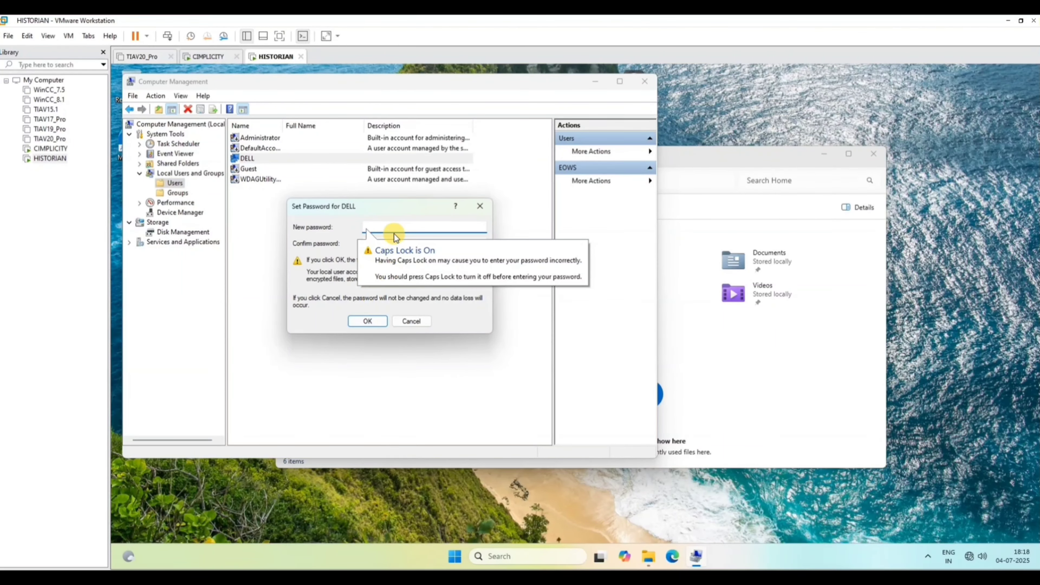
key(Caps_Lock)
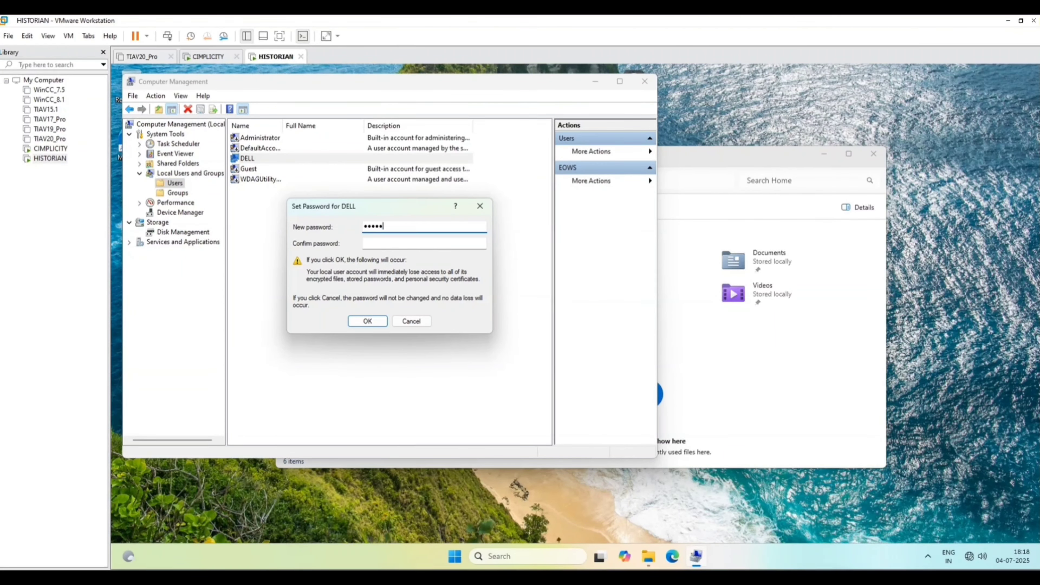
click(375, 245)
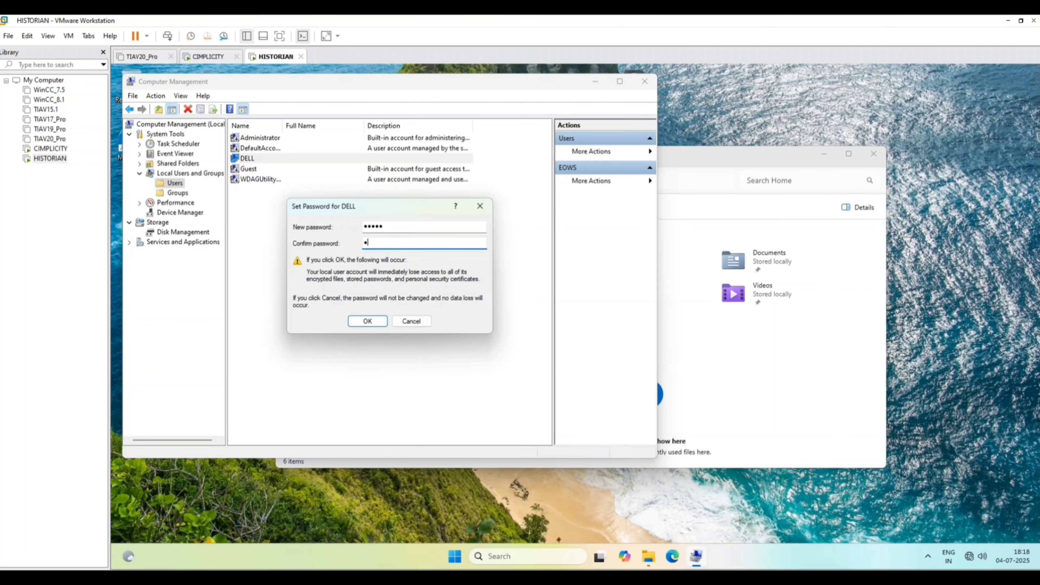
click(366, 321)
click(418, 299)
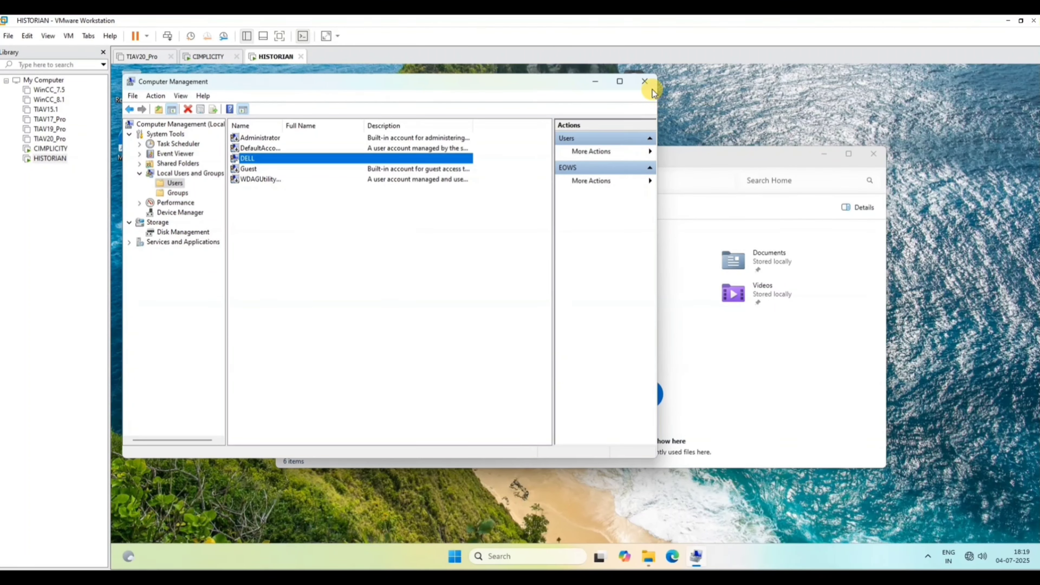
click(644, 81)
click(874, 154)
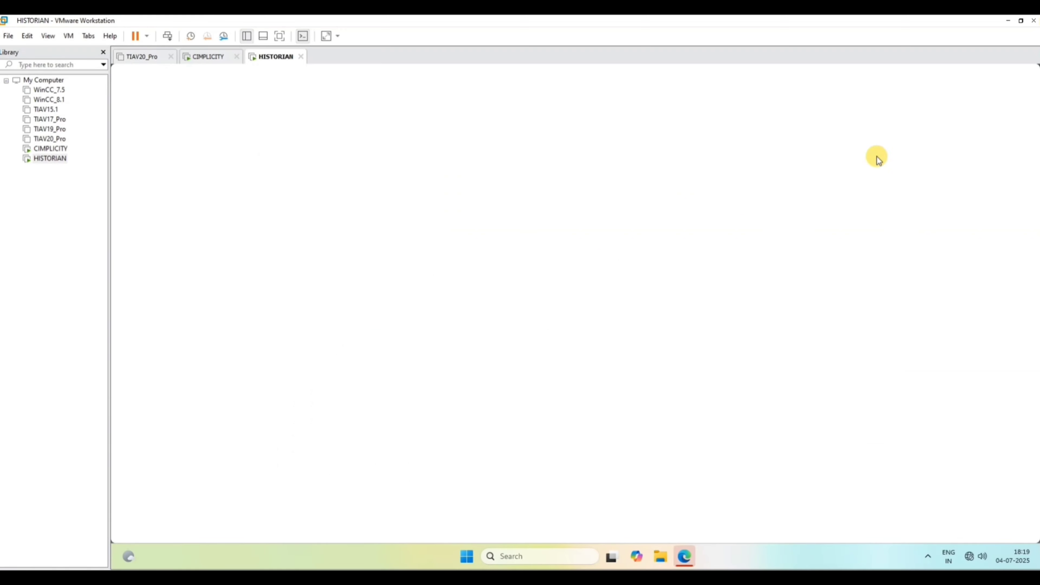
Get through the Microsoft Edge first-run pages and close the browser.
click(352, 483)
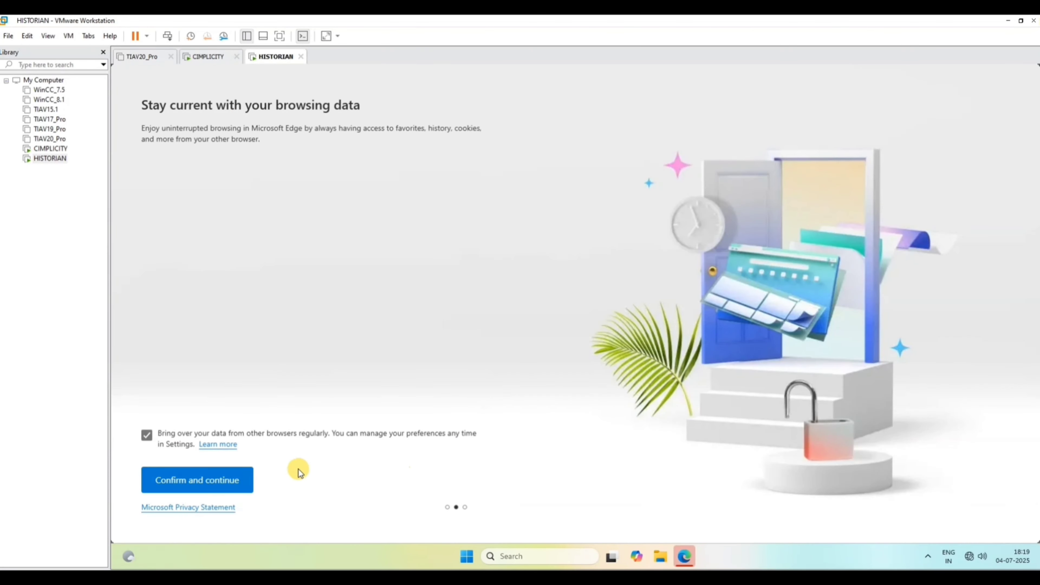
click(245, 476)
click(193, 483)
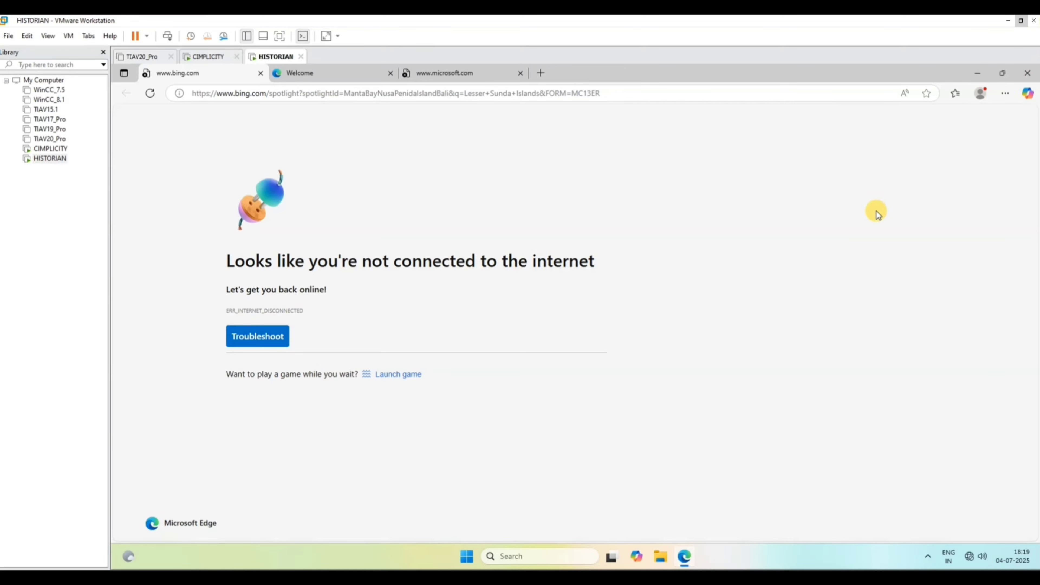
click(1028, 72)
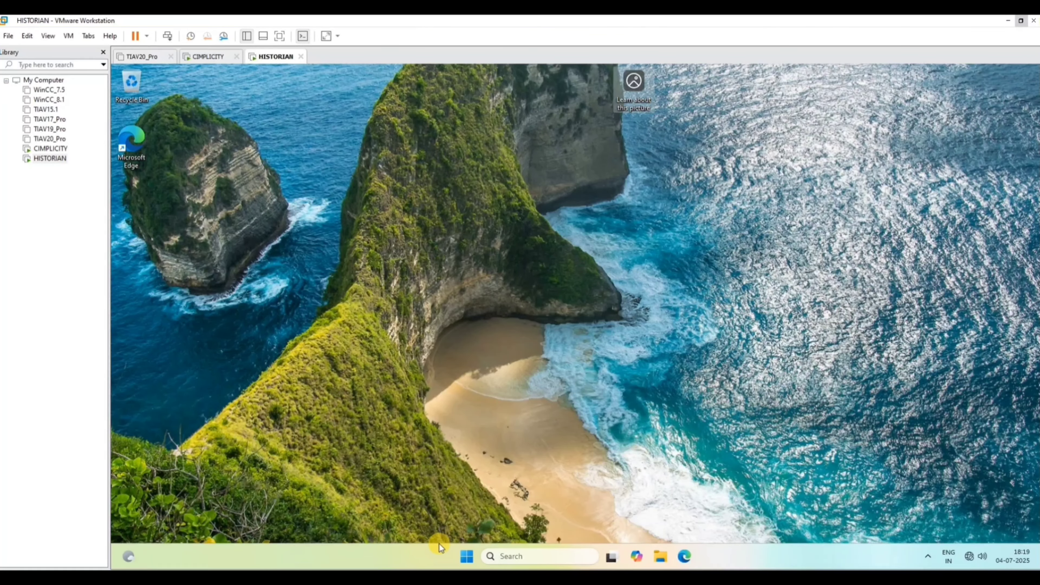
Restart Windows in the HISTORIAN virtual machine.
click(467, 556)
click(707, 520)
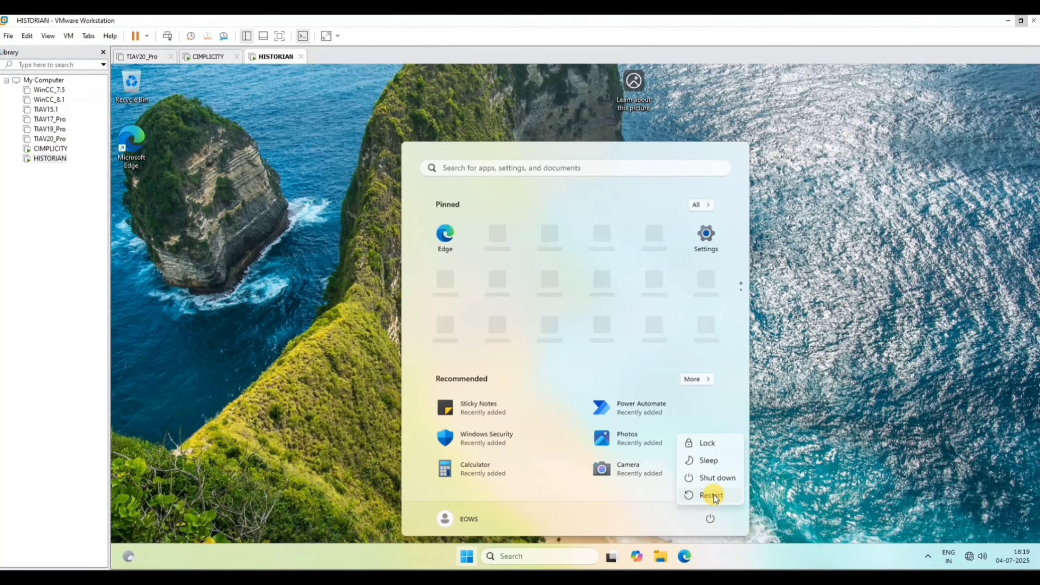
click(713, 493)
Switch to the CIMPLICITY virtual machine and sign in to the DELL account with the account password.
click(51, 148)
click(435, 310)
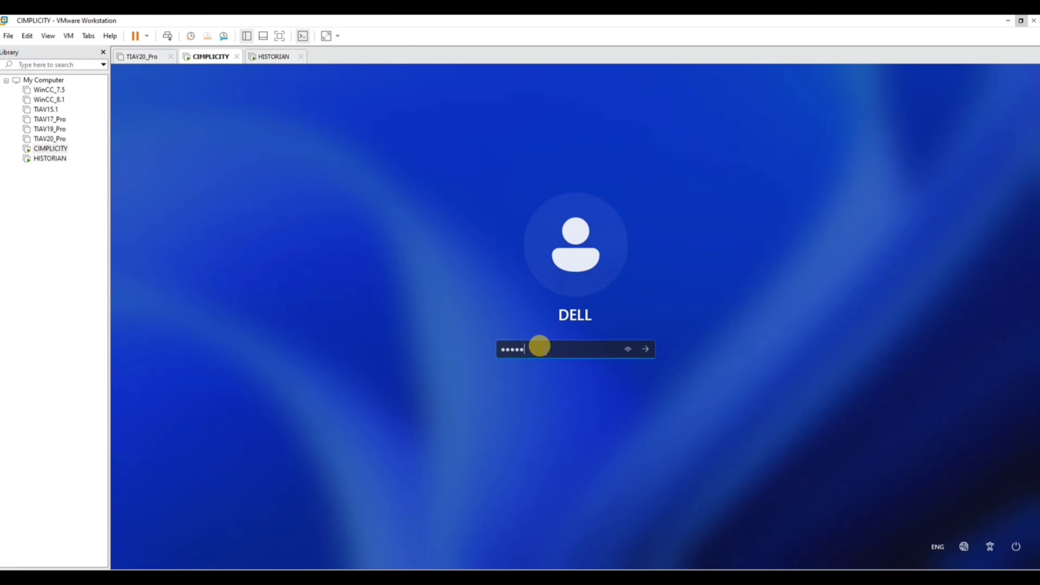
click(646, 349)
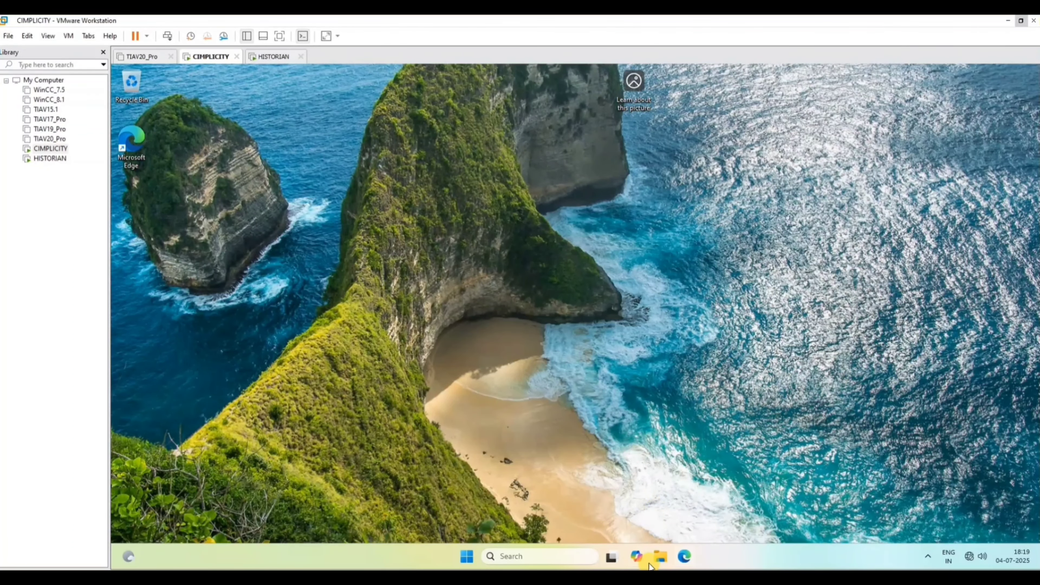
Open This PC's properties in the CIMPLICITY machine, rename the PC to OWS and restart it immediately.
click(660, 557)
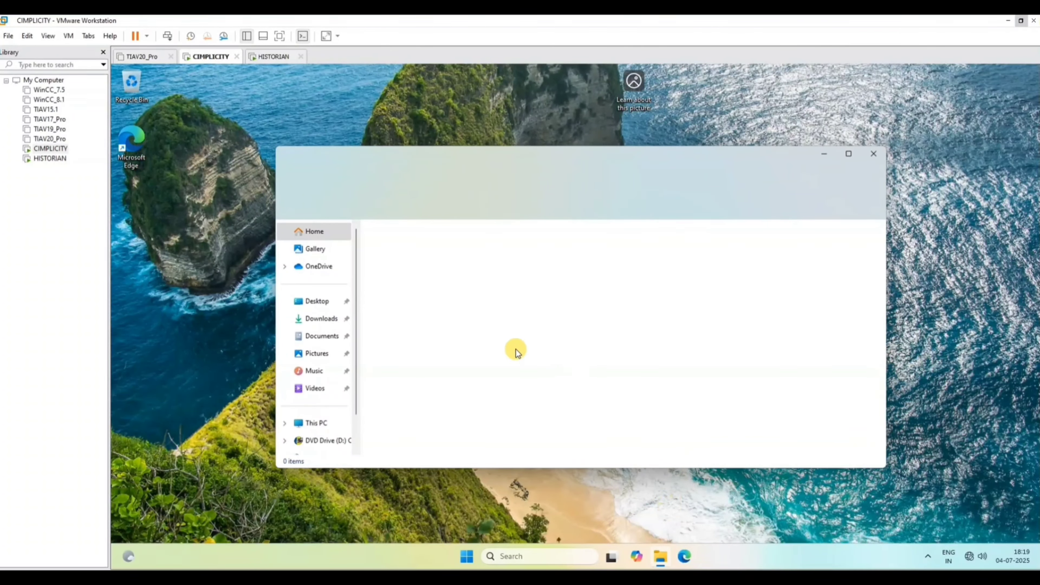
right_click(305, 423)
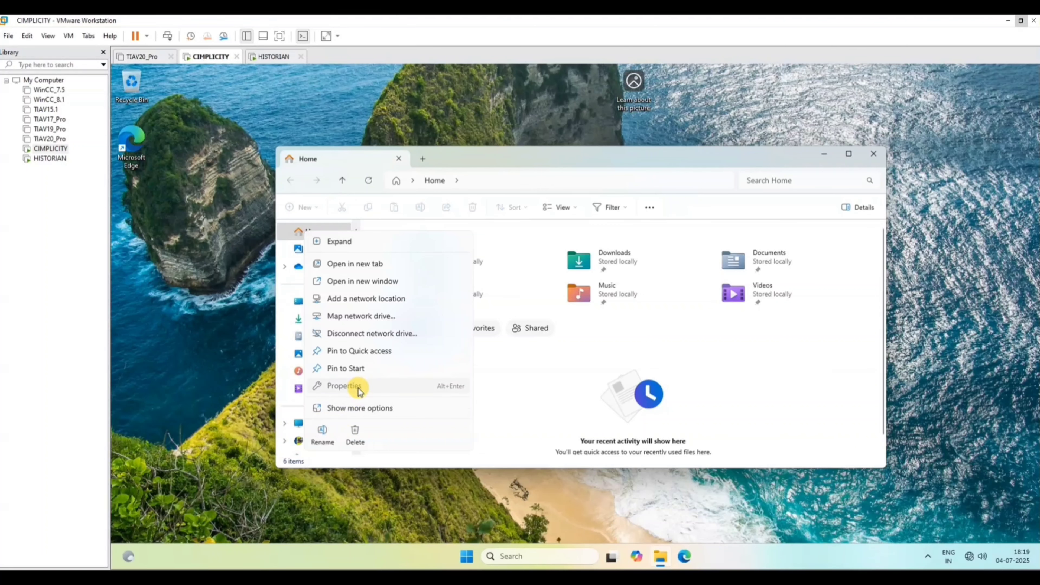
key(Escape)
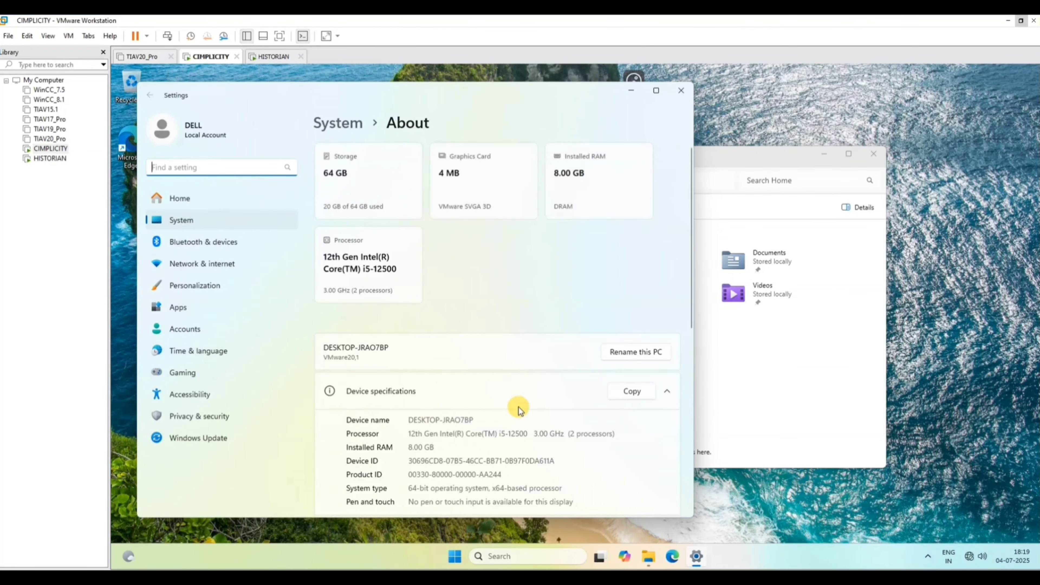
click(595, 357)
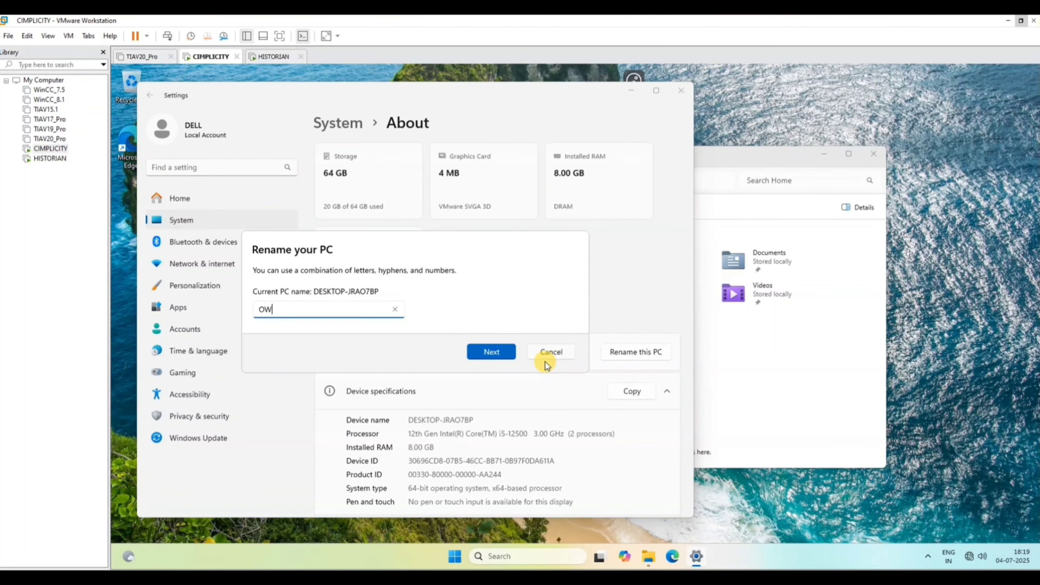
click(496, 348)
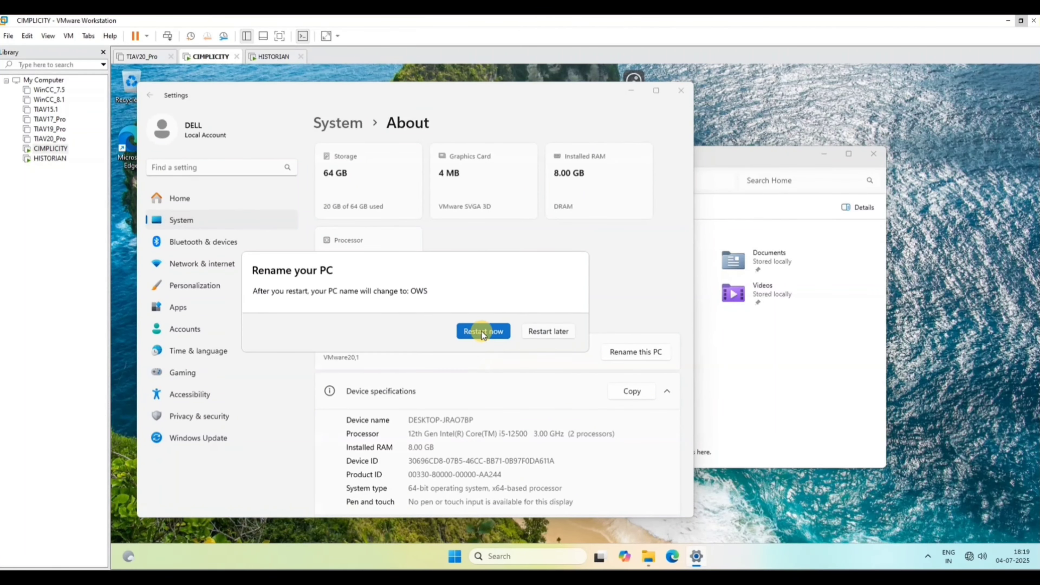
click(483, 329)
Switch to the HISTORIAN virtual machine and sign in to the DELL account with the account password.
click(43, 160)
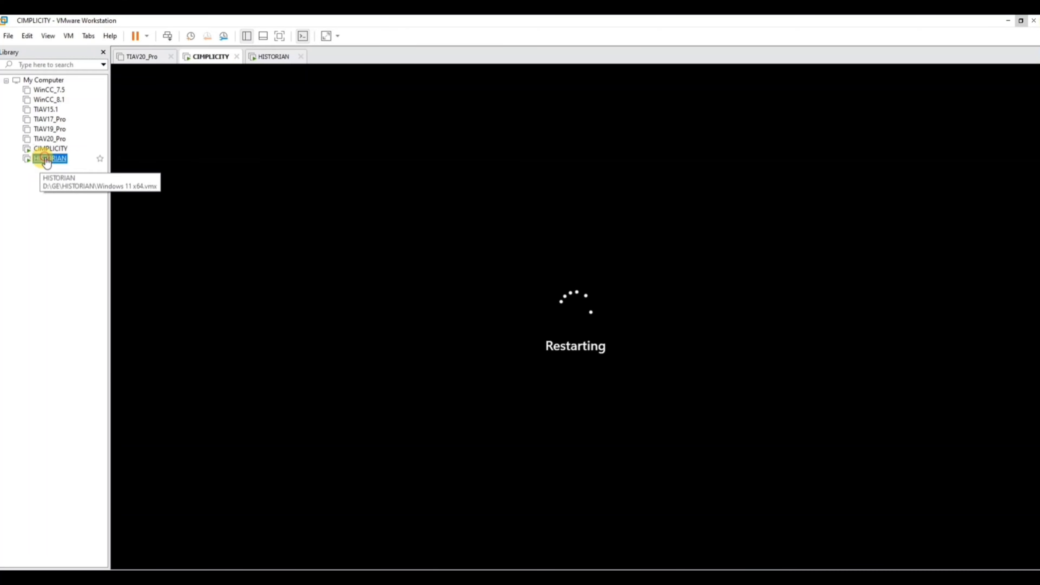
click(53, 150)
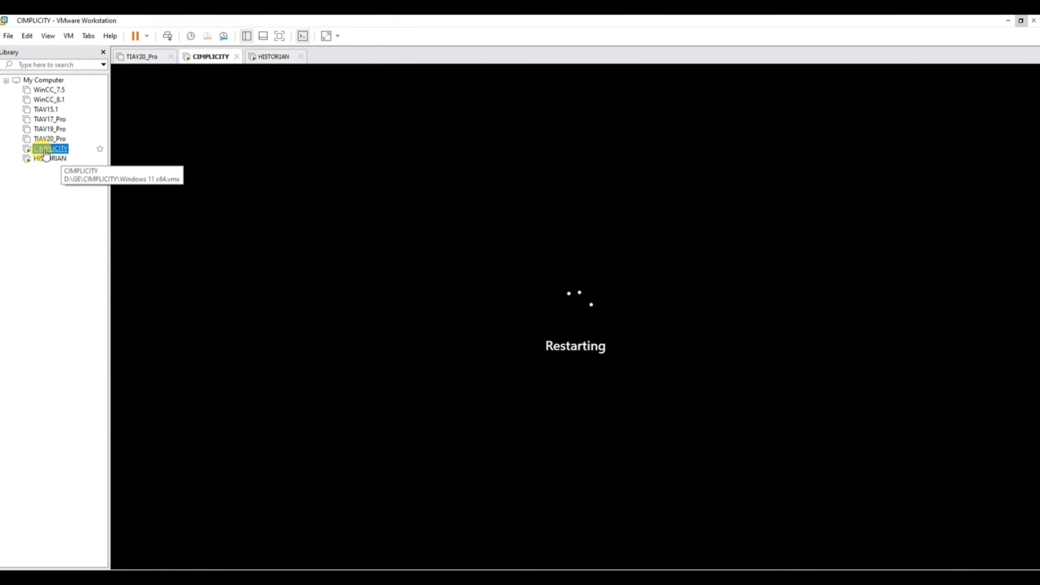
click(49, 159)
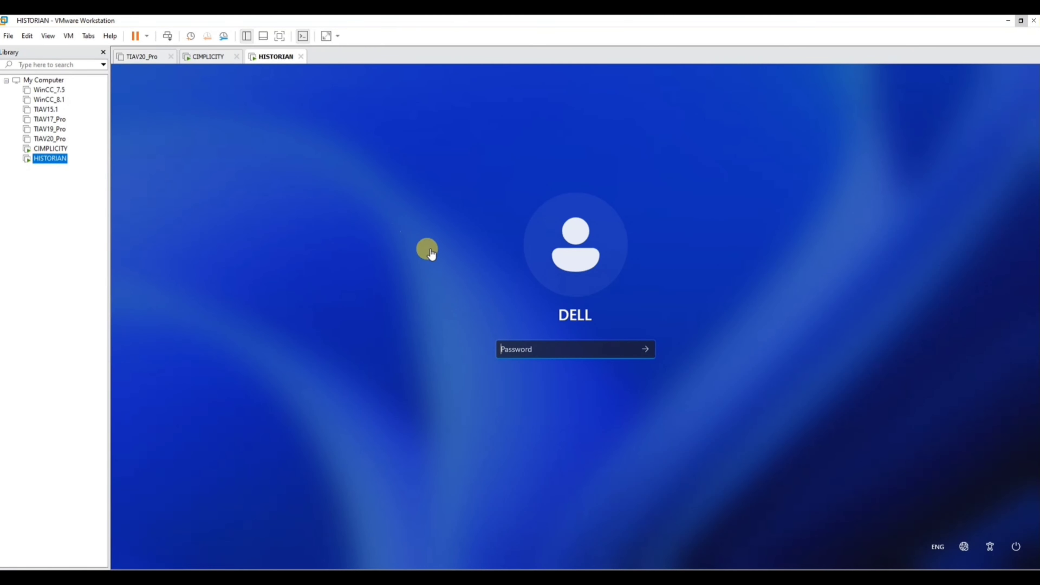
click(517, 349)
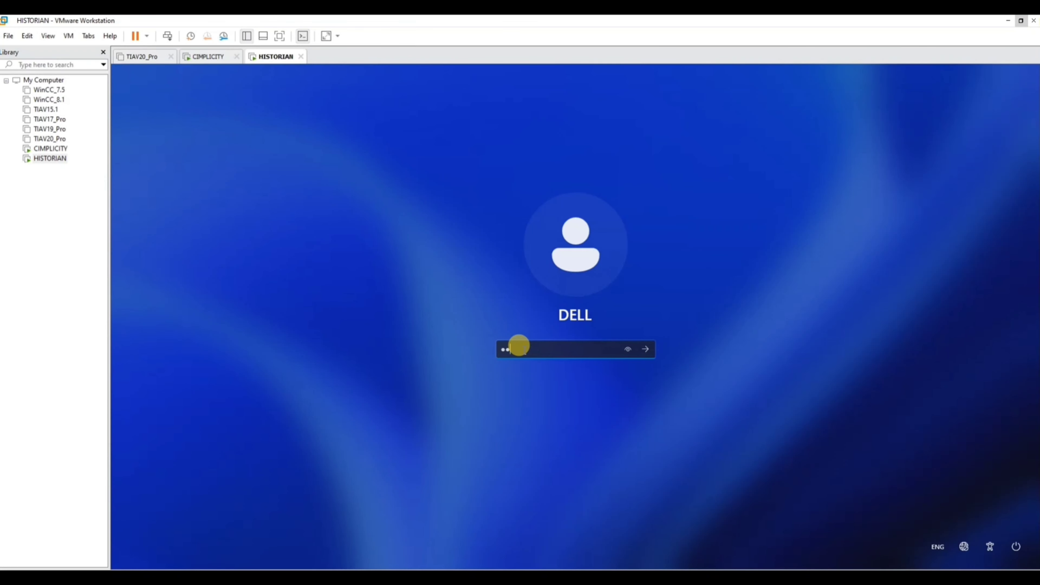
key(Return)
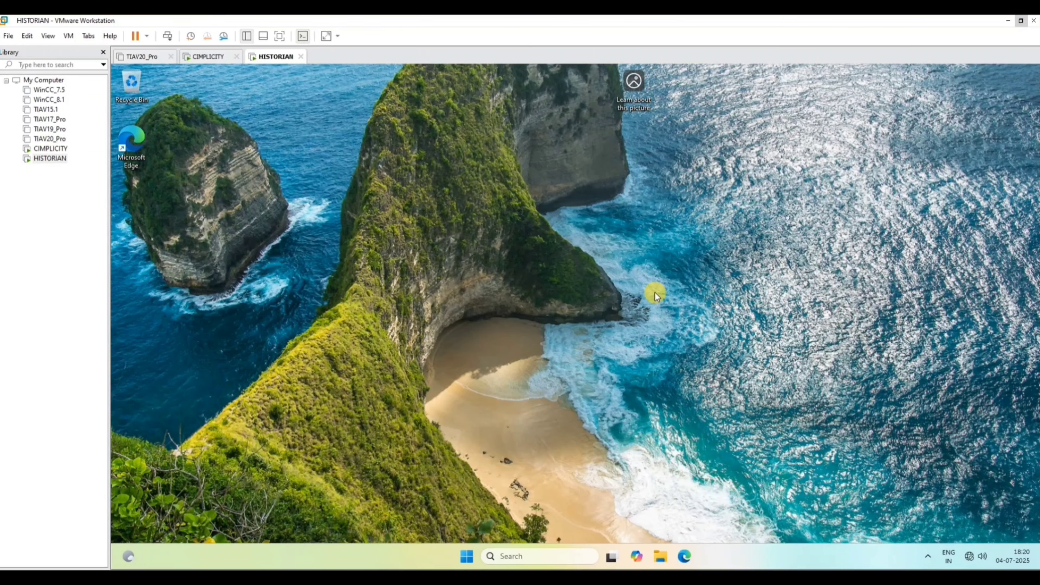
Open This PC's properties in the HISTORIAN machine and rename the PC to HISTORIAN.
click(661, 557)
right_click(323, 429)
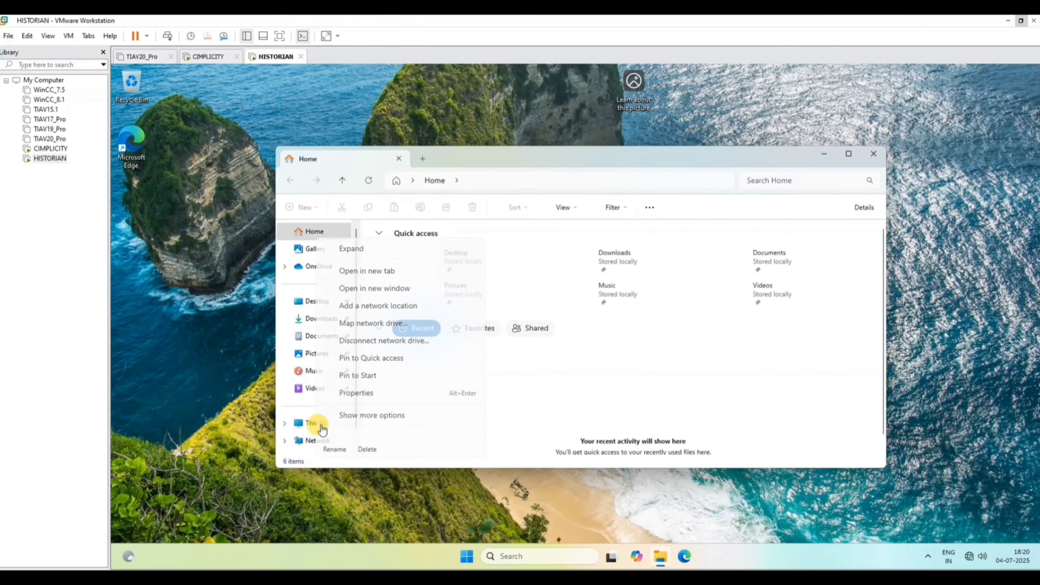
click(361, 396)
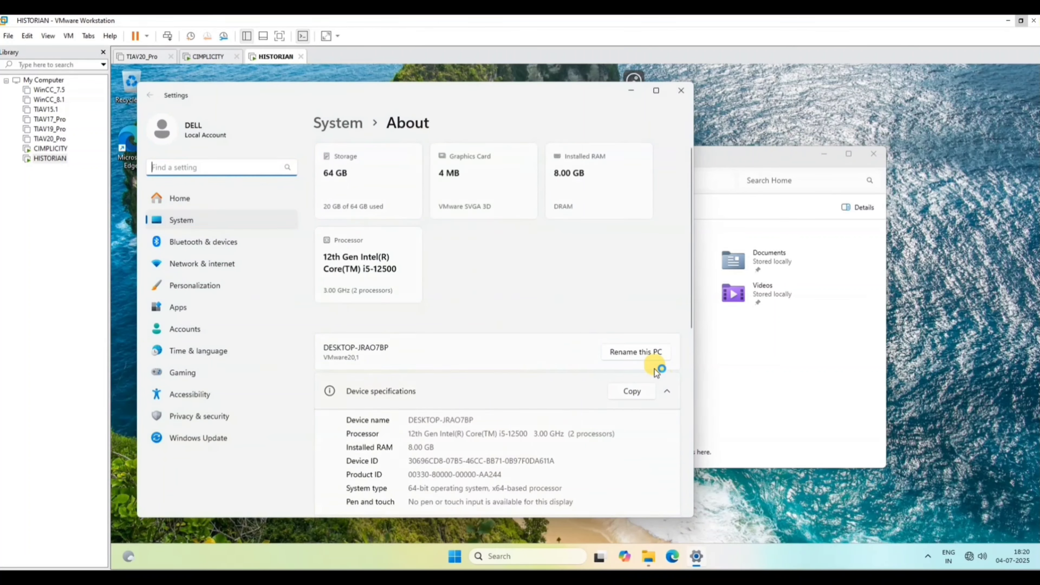
click(615, 354)
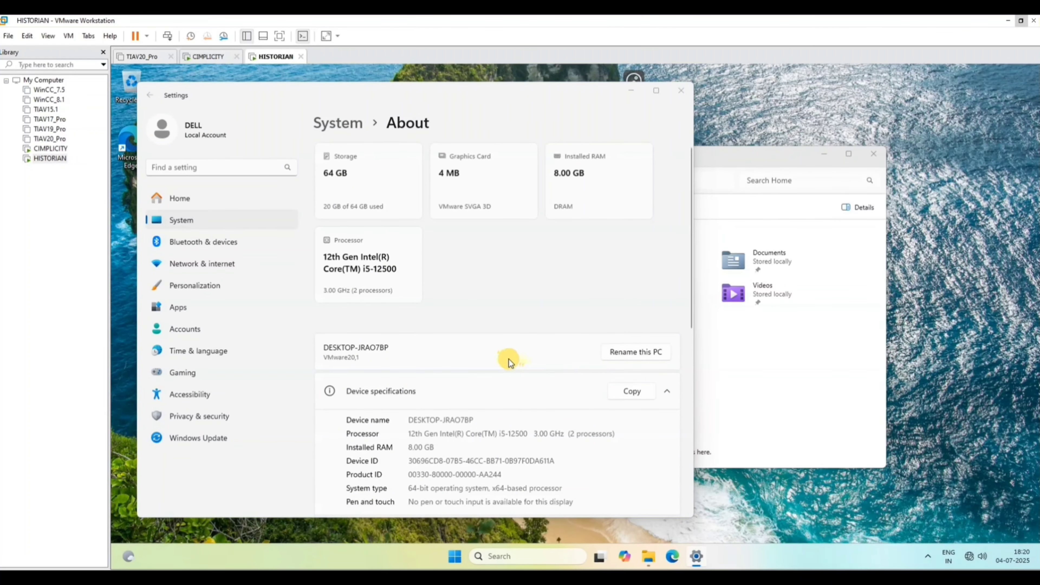
text(H)
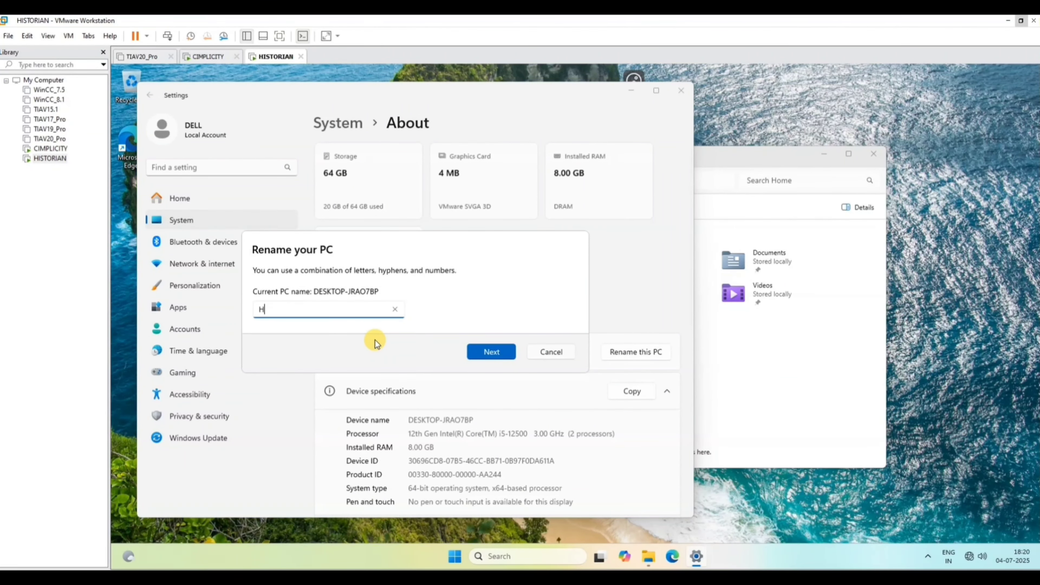
text(ISTORIAN)
key(Return)
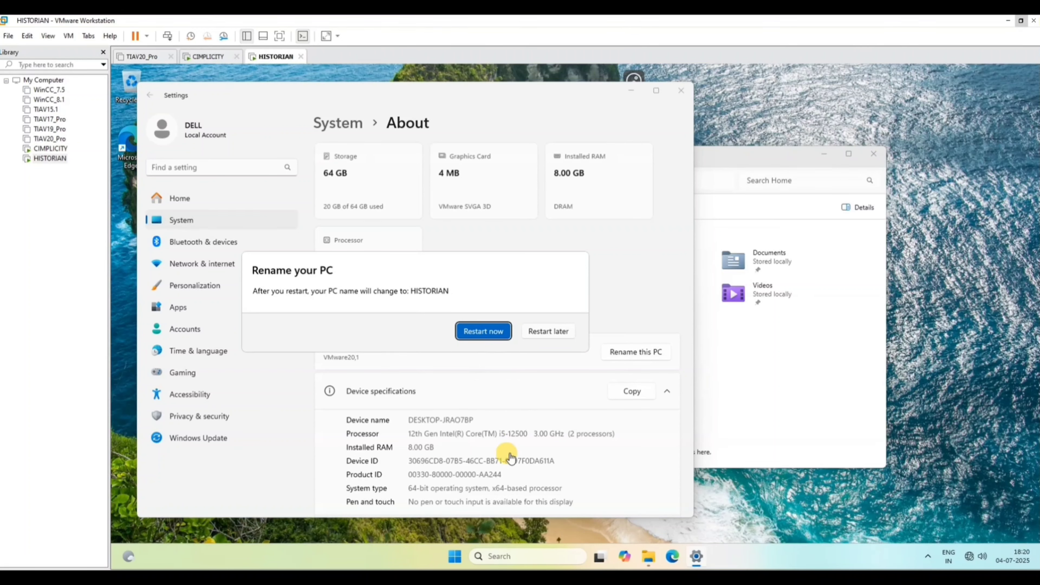
click(506, 560)
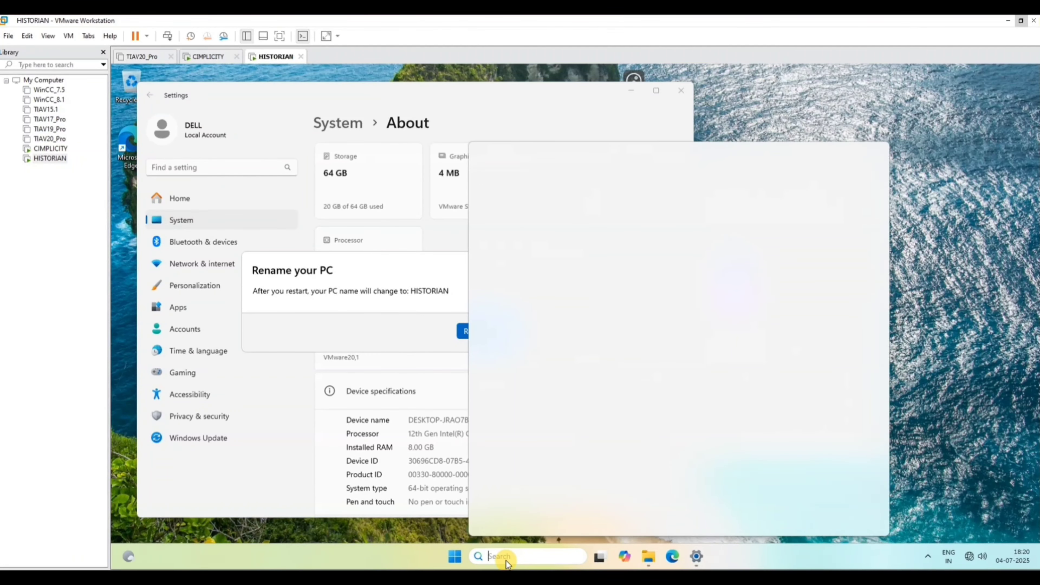
text(SEttings)
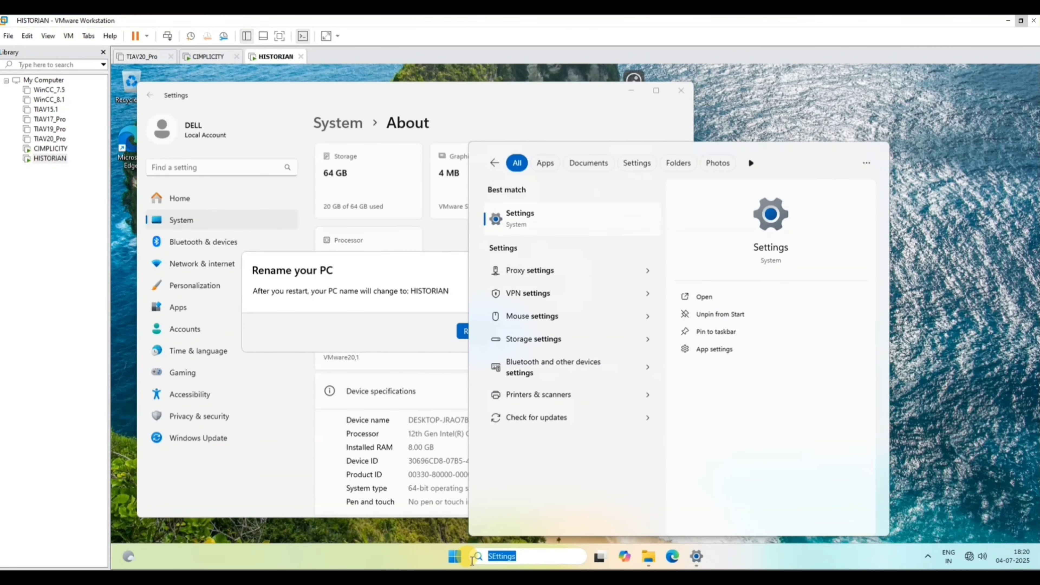
text(con)
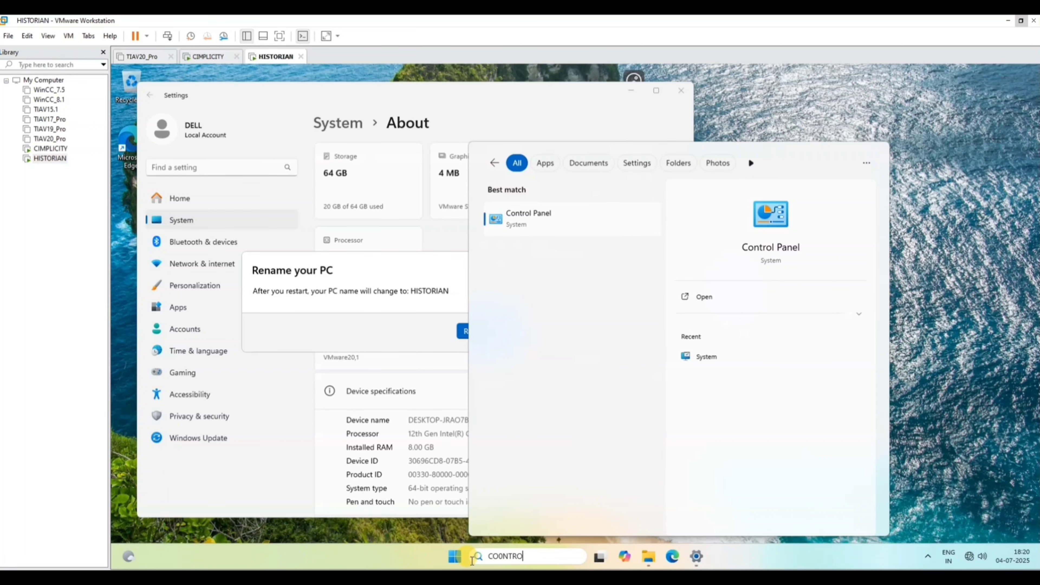
click(499, 312)
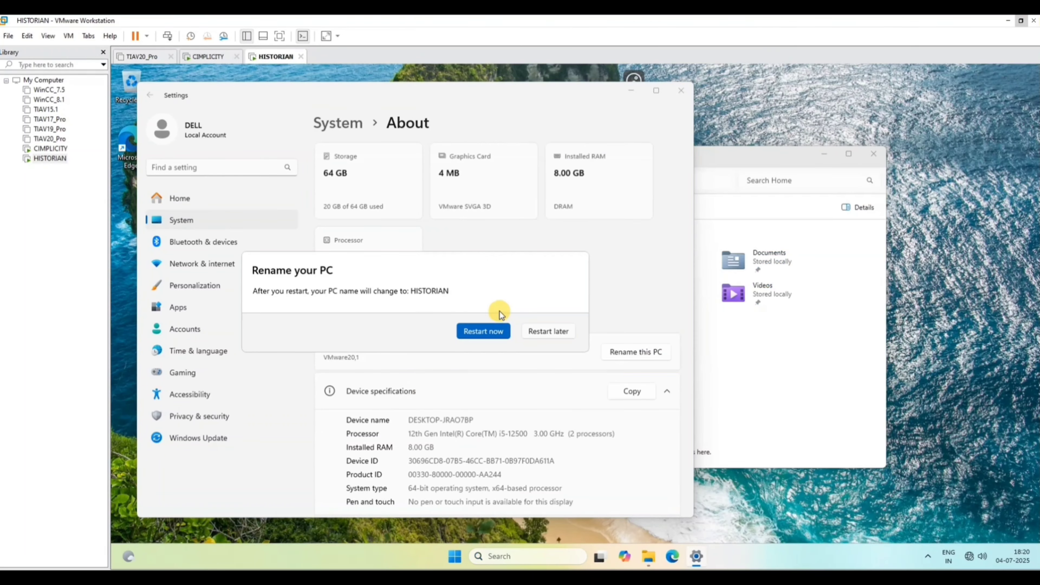
Restart the HISTORIAN machine to apply its new name, and sign in to the CIMPLICITY machine's DELL account with the account password.
click(484, 331)
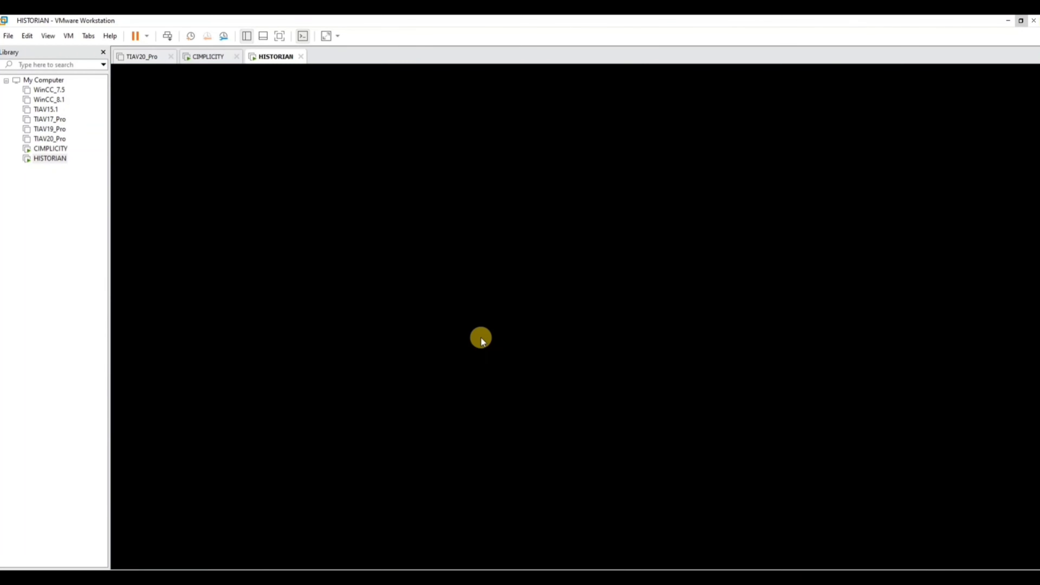
click(50, 148)
click(531, 322)
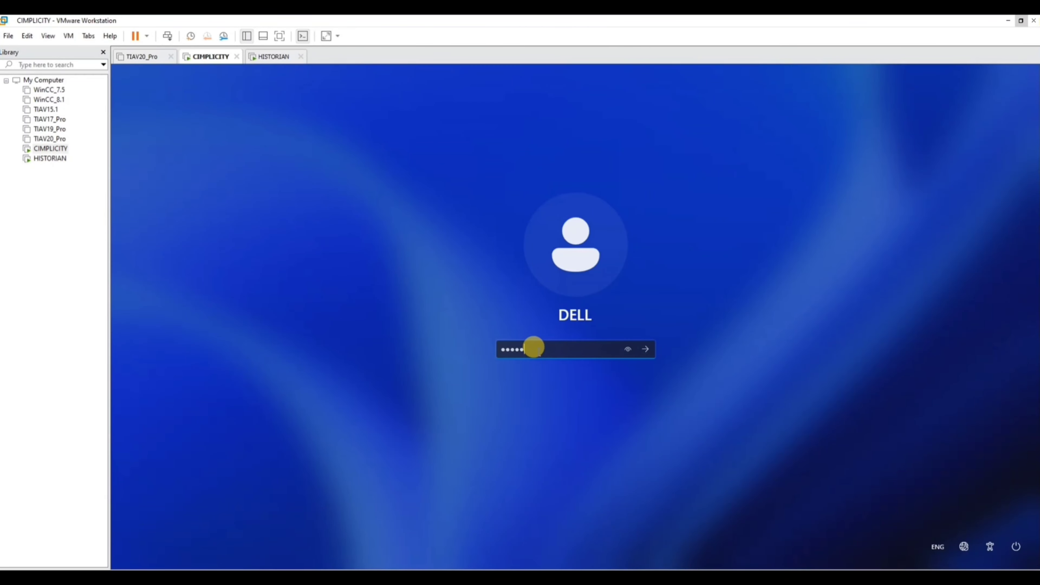
key(Return)
Open Control Panel in the CIMPLICITY machine and show its items as large icons.
click(539, 557)
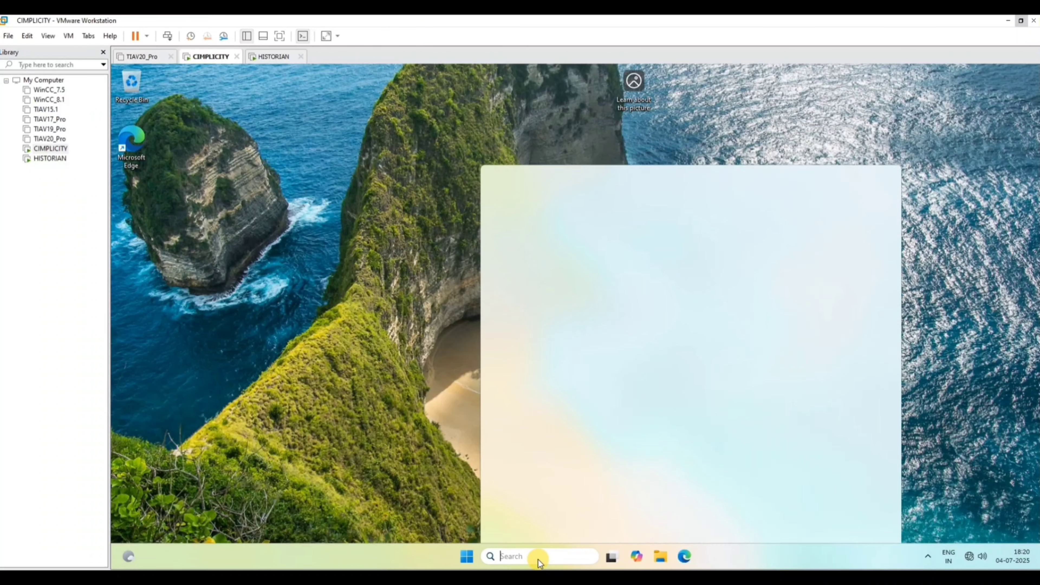
text(control)
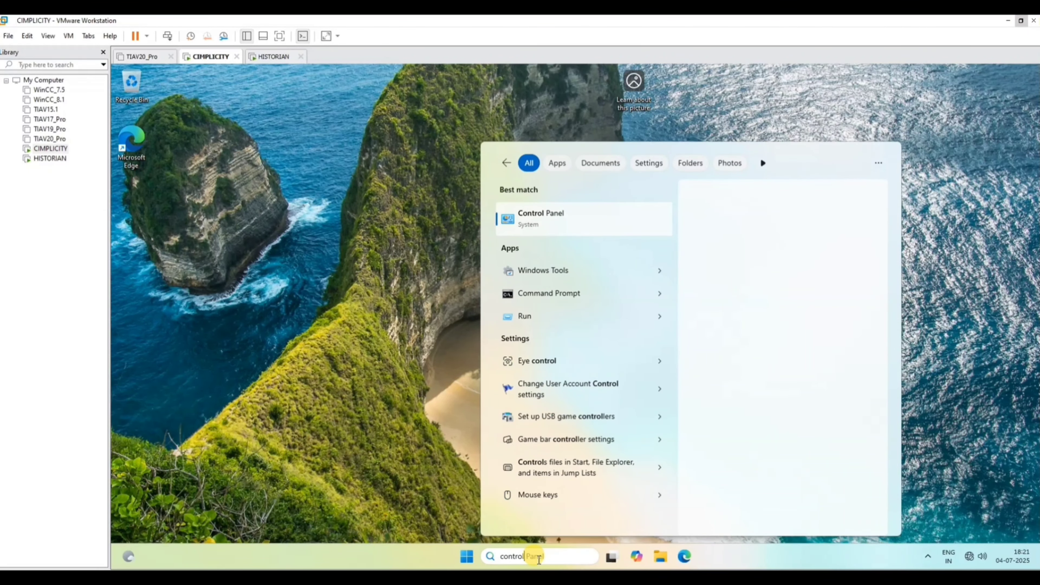
key(Return)
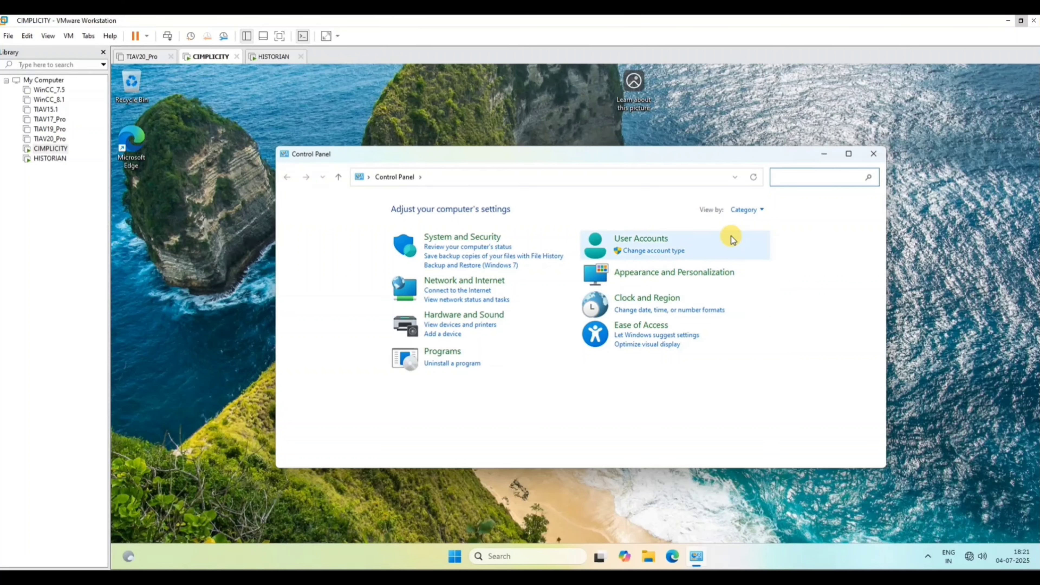
click(748, 209)
click(752, 241)
Open the Network and Sharing Center in a maximized window and go to its advanced sharing settings.
scroll(429, 326, down, 1)
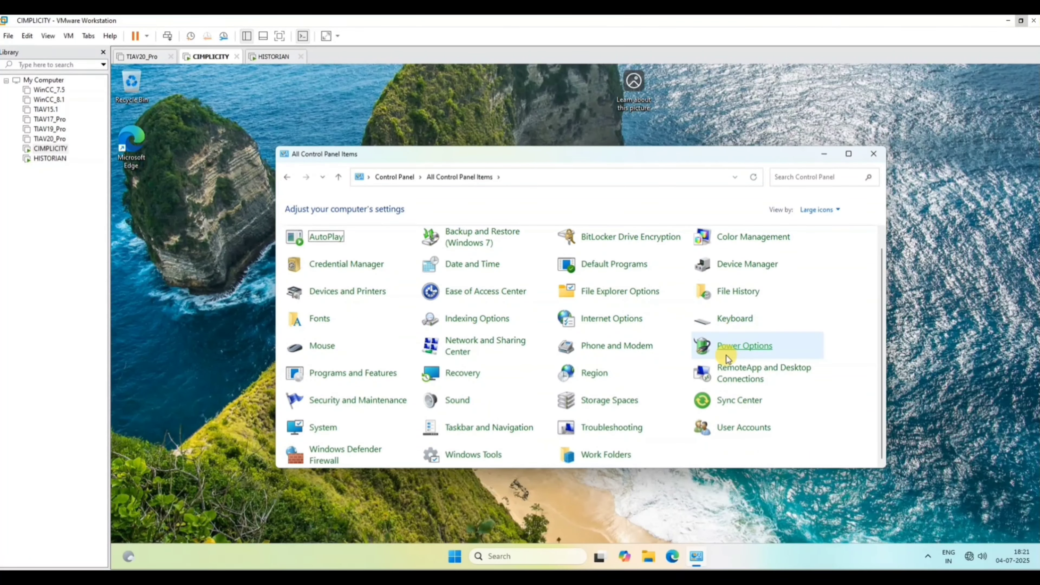
click(466, 351)
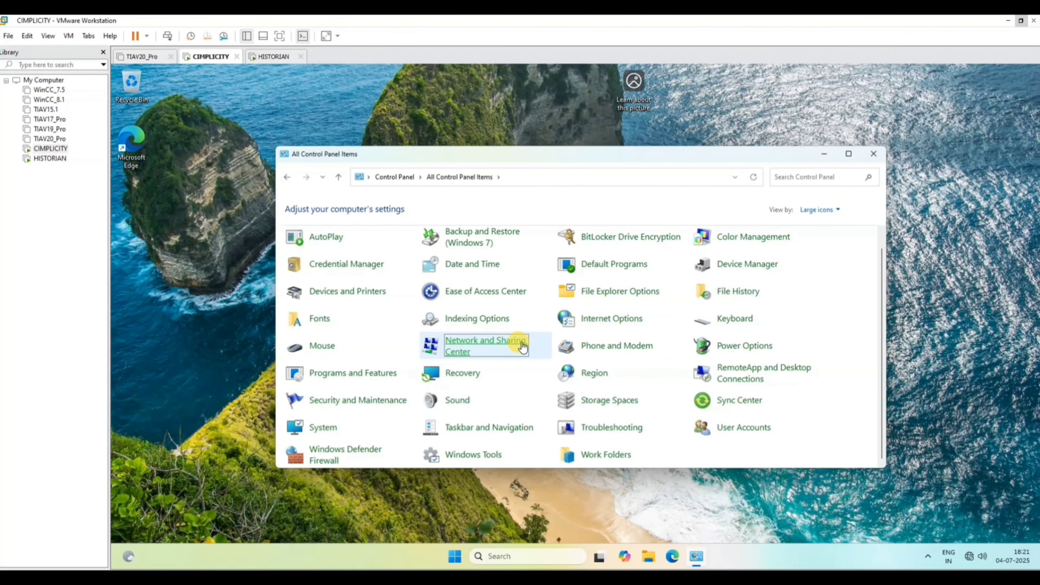
click(849, 155)
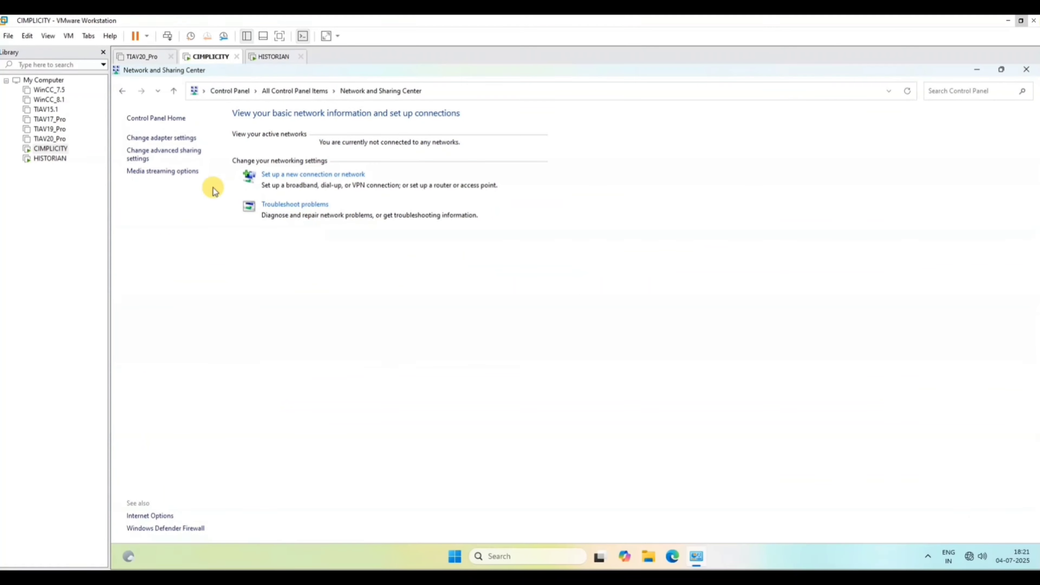
click(164, 152)
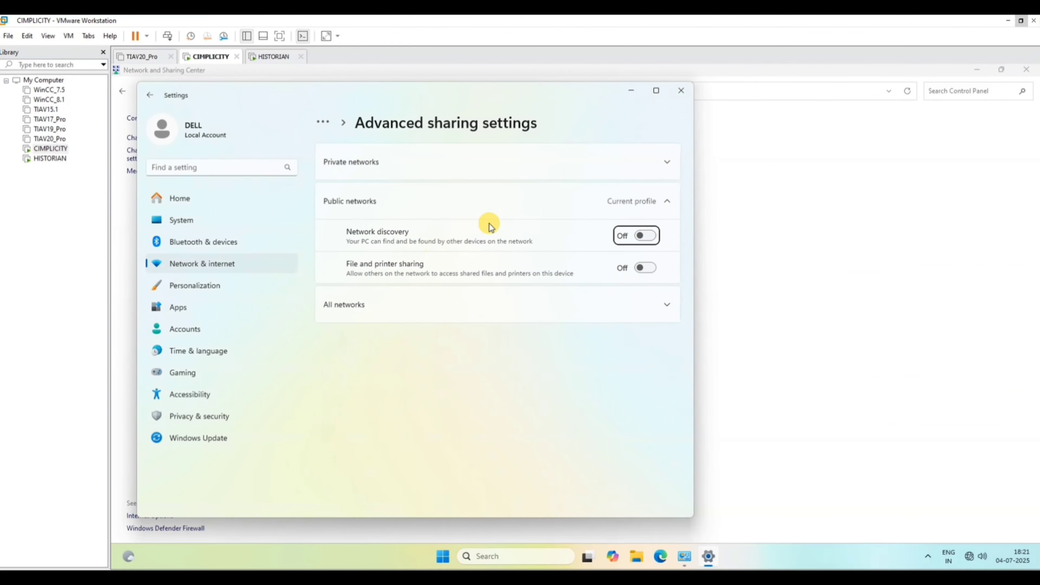
Turn on network discovery and file and printer sharing for public networks, and file and printer sharing for private networks.
click(644, 239)
click(645, 268)
click(665, 162)
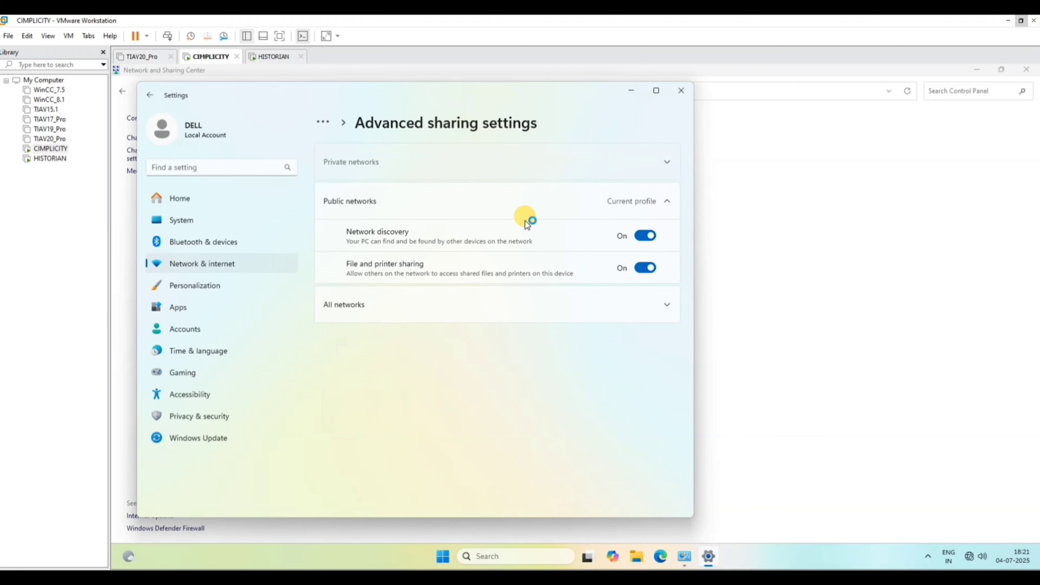
click(645, 257)
Turn on public folder sharing for all networks and close the advanced sharing settings.
click(598, 396)
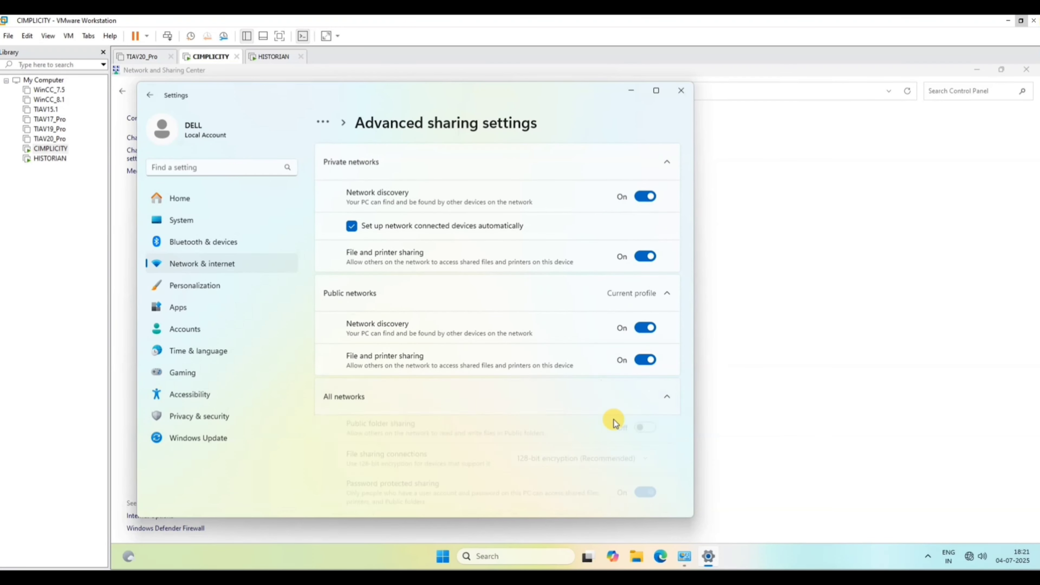
click(641, 441)
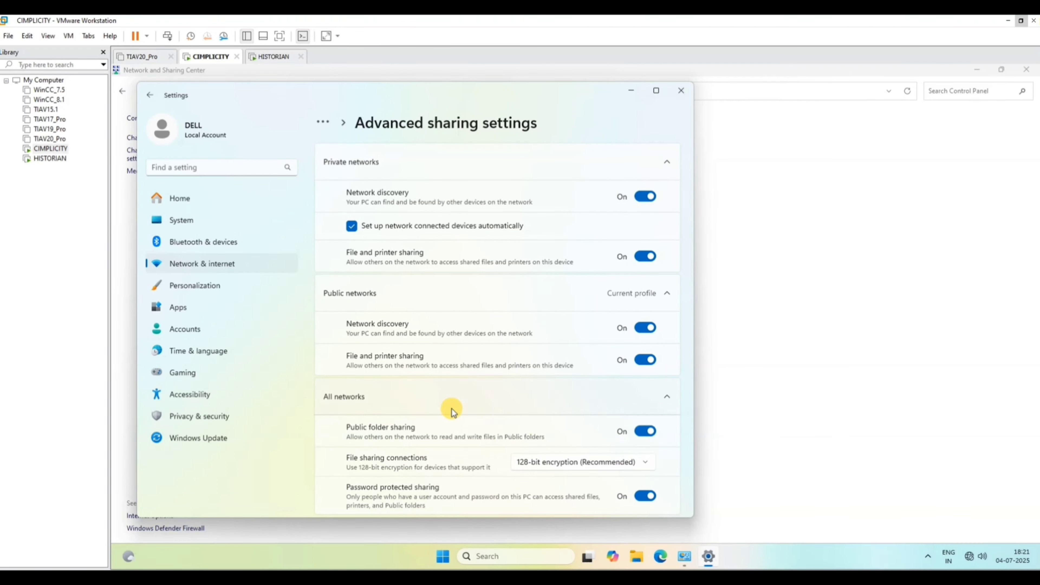
click(457, 402)
click(476, 400)
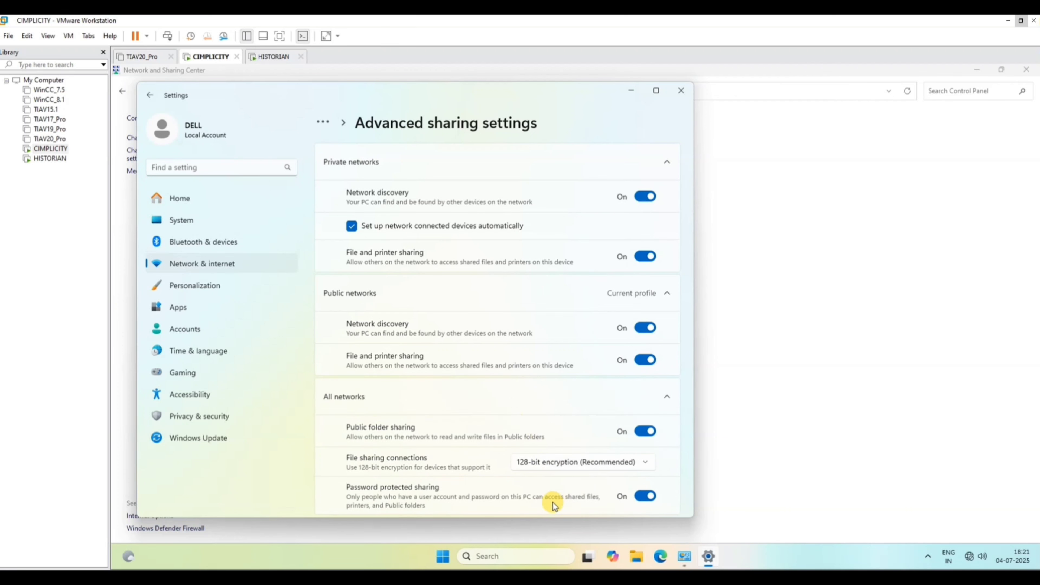
click(674, 93)
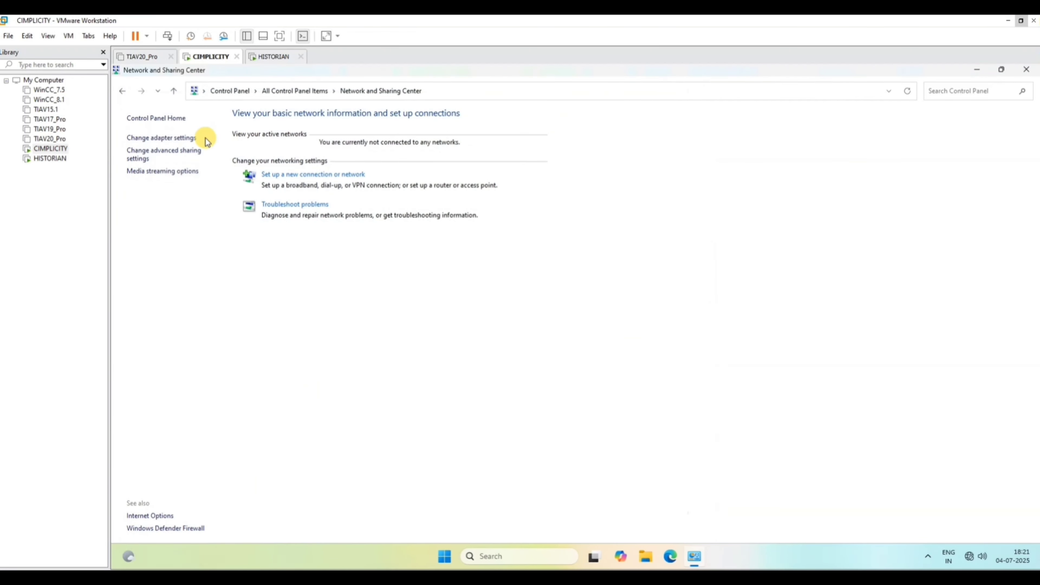
Open the Services console in the CIMPLICITY machine in a maximized window and locate the DNS Client service.
click(527, 557)
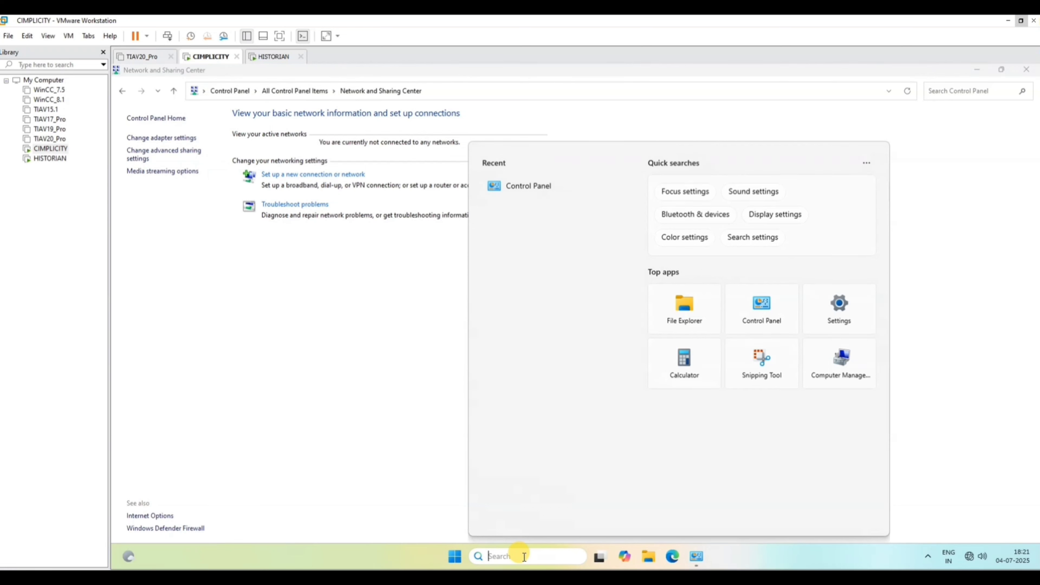
text(ser)
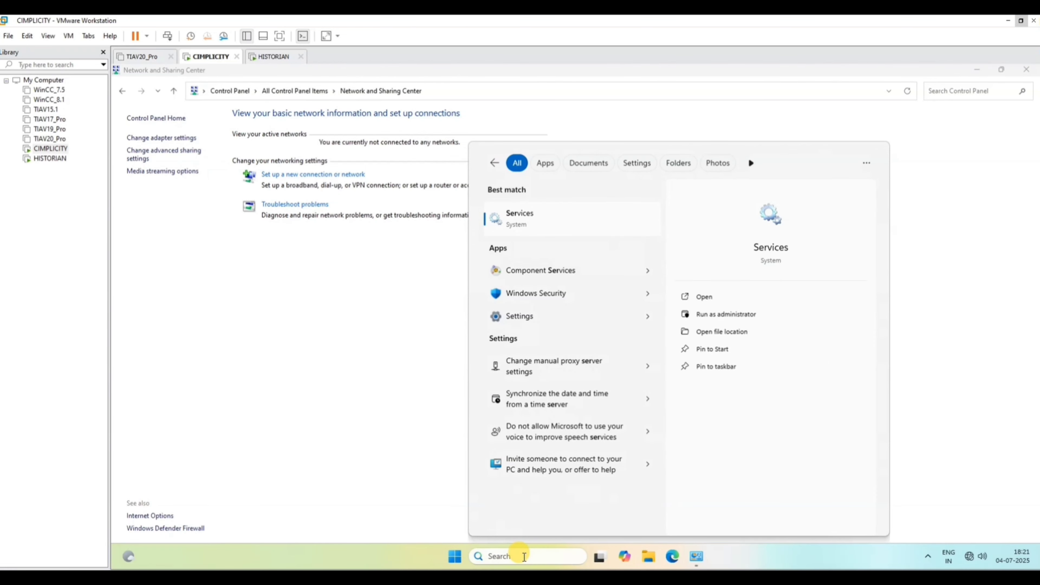
key(Return)
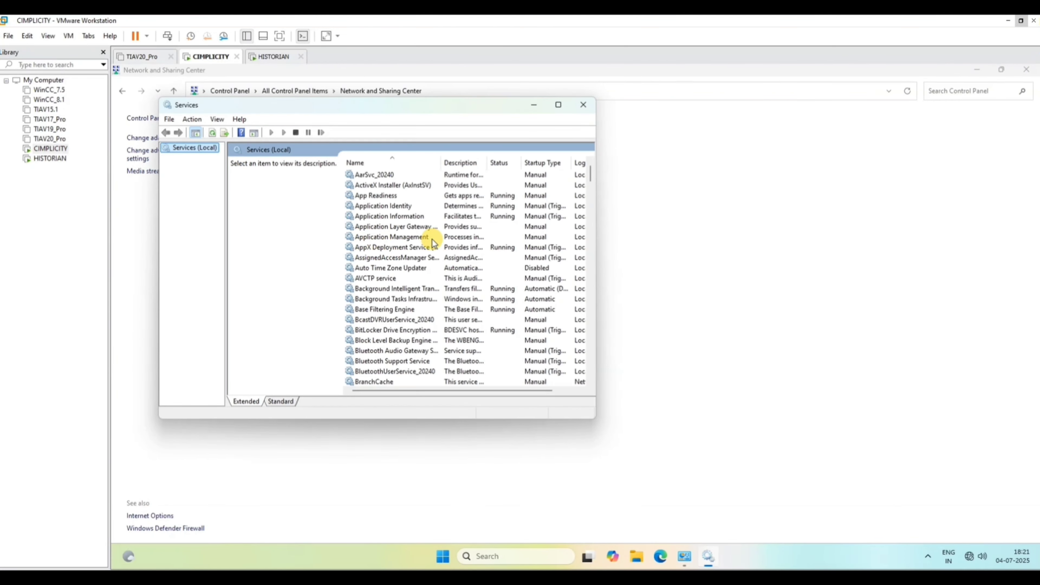
click(433, 238)
click(559, 105)
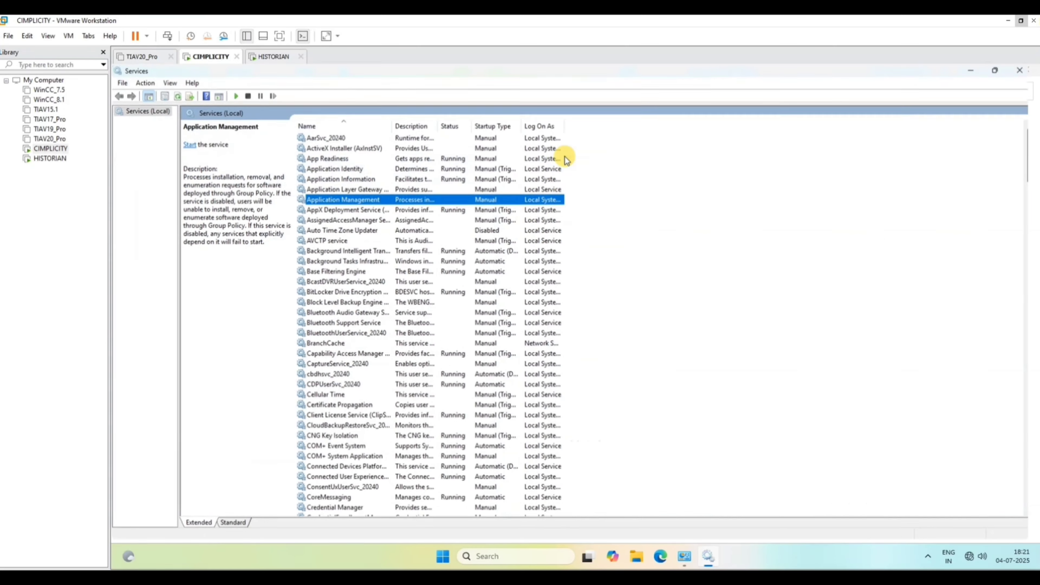
text(dn)
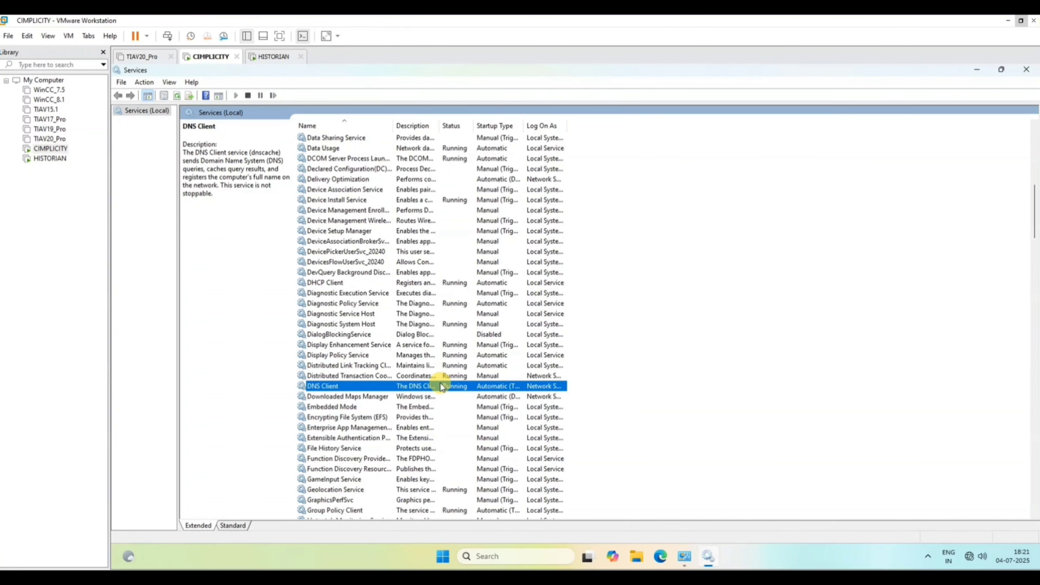
text(fu)
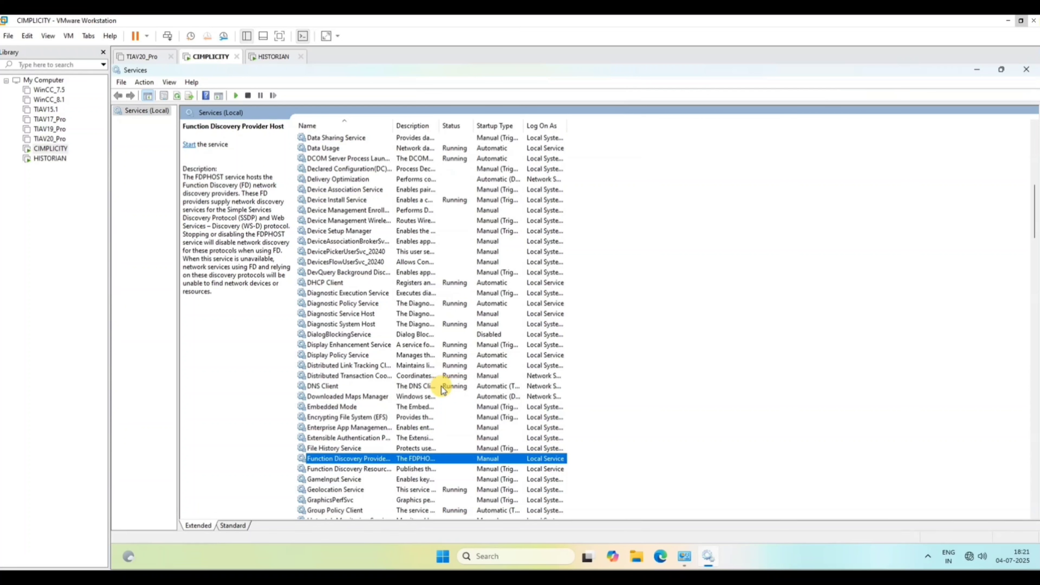
Set the Function Discovery Provider Host service to Automatic startup, start it and apply the change.
double_click(355, 459)
click(553, 297)
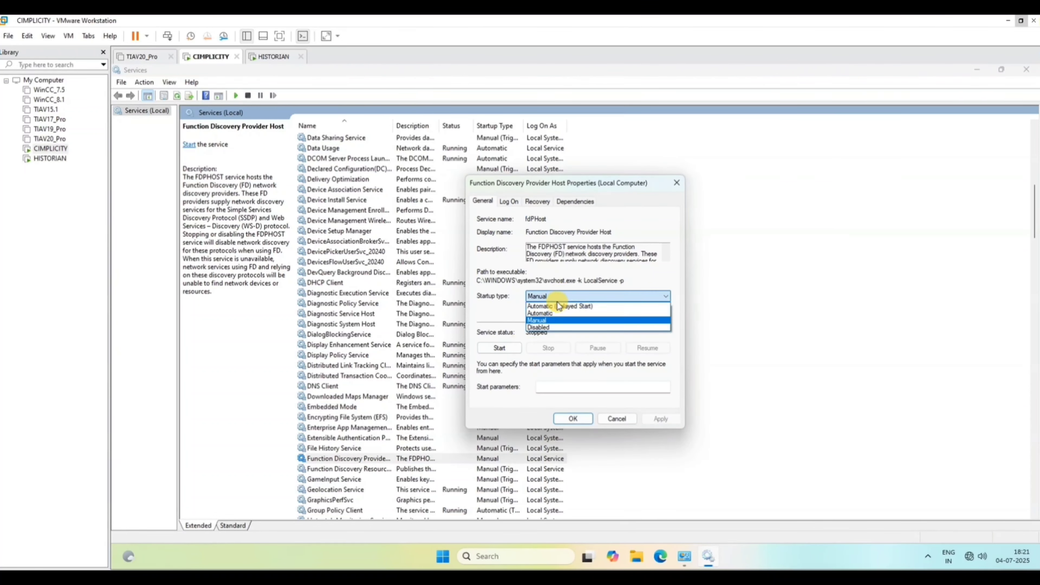
click(554, 317)
click(496, 346)
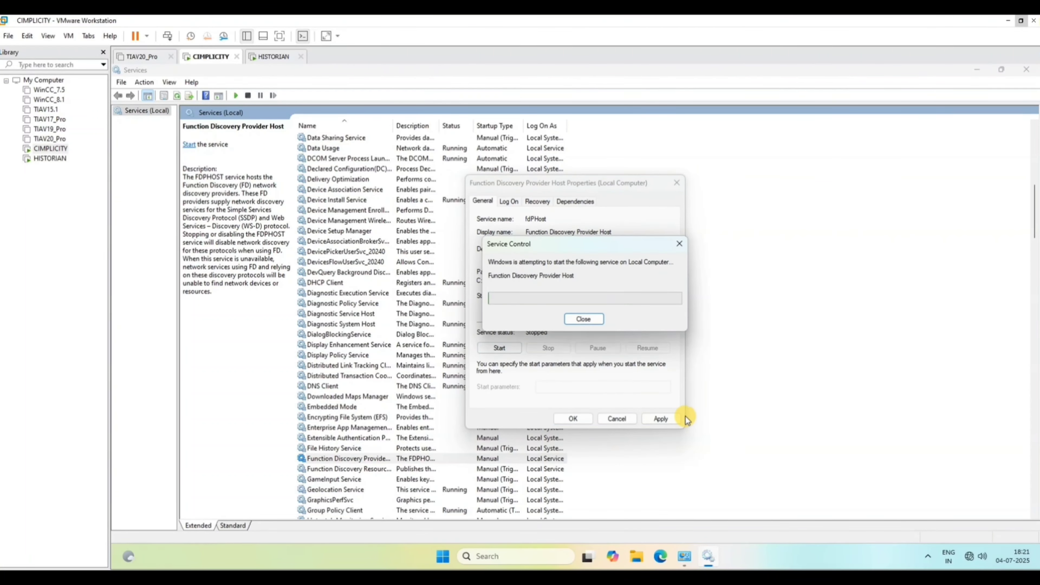
click(660, 418)
click(573, 418)
Set the Function Discovery Resource Publication service to Automatic startup and start it.
double_click(400, 468)
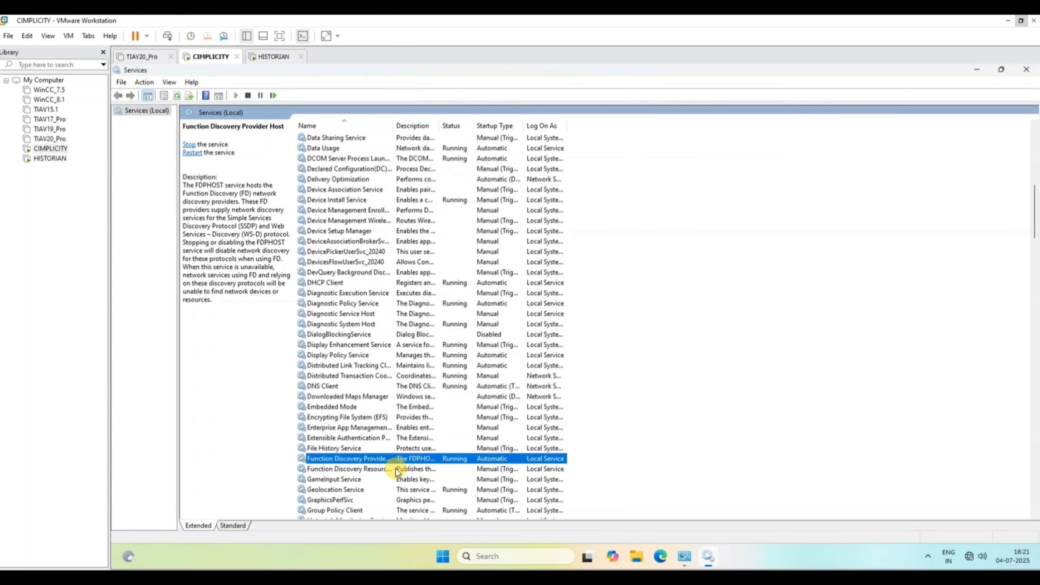
click(574, 298)
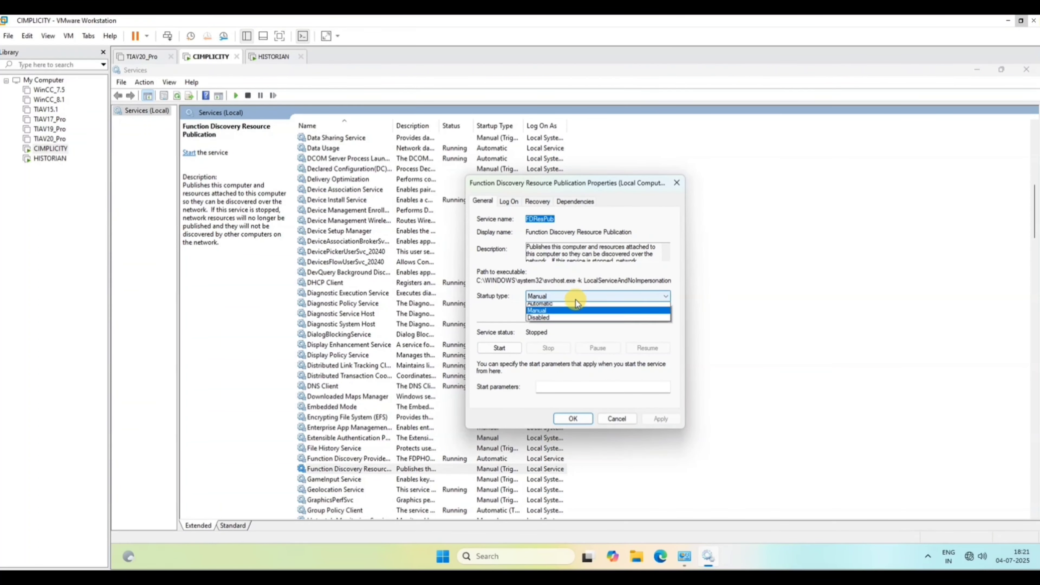
click(566, 314)
click(499, 347)
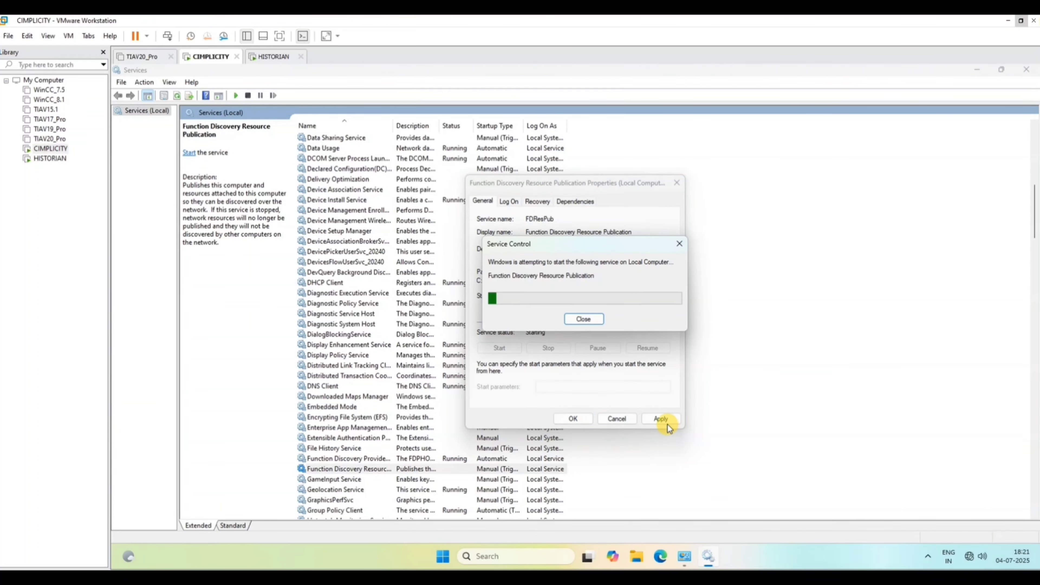
click(573, 418)
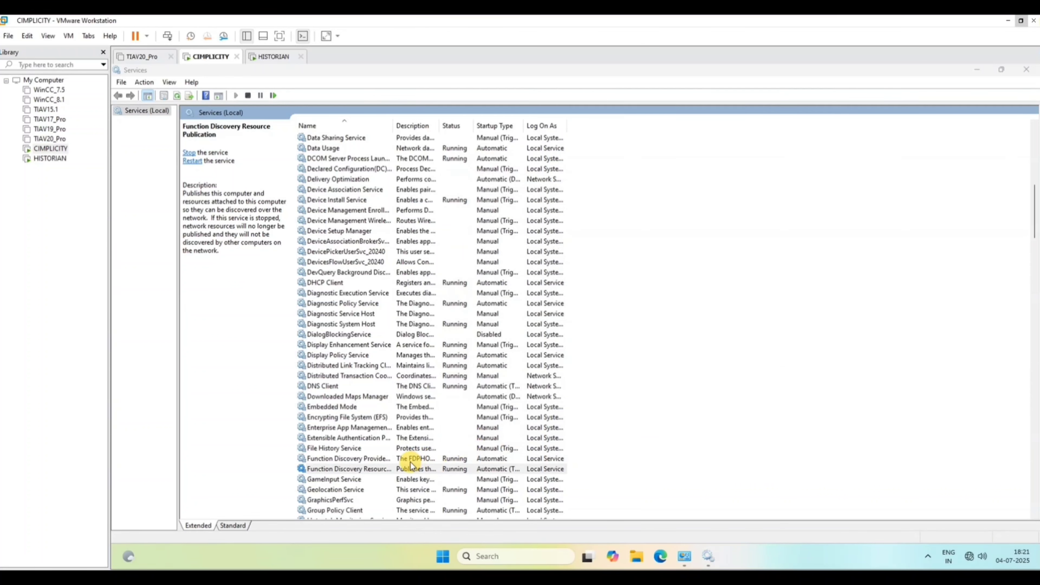
Locate the SSDP Discovery service in the services list and check its status.
click(412, 460)
scroll(419, 458, down, 6)
text(ssd)
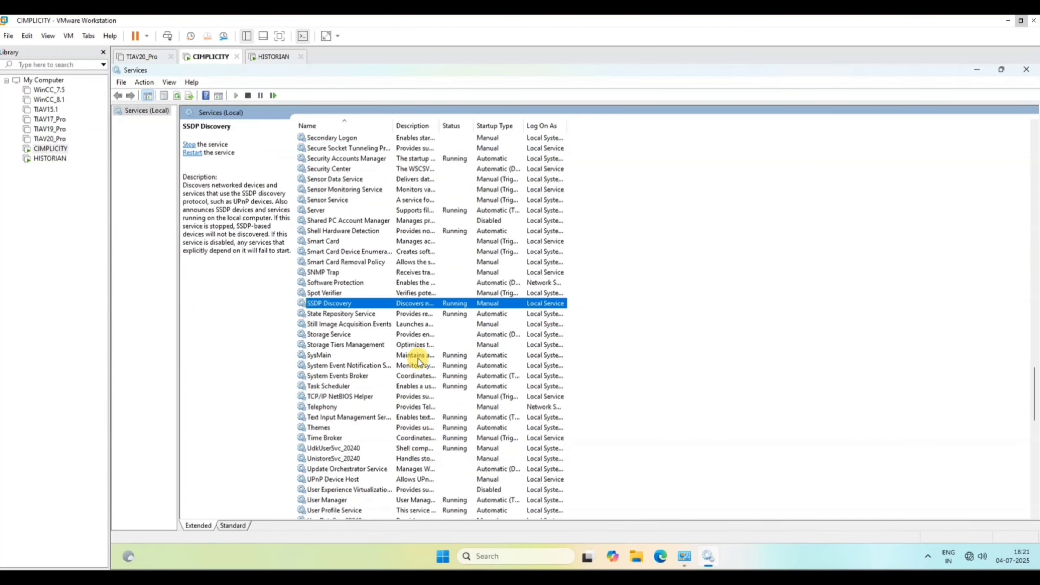
text(upn)
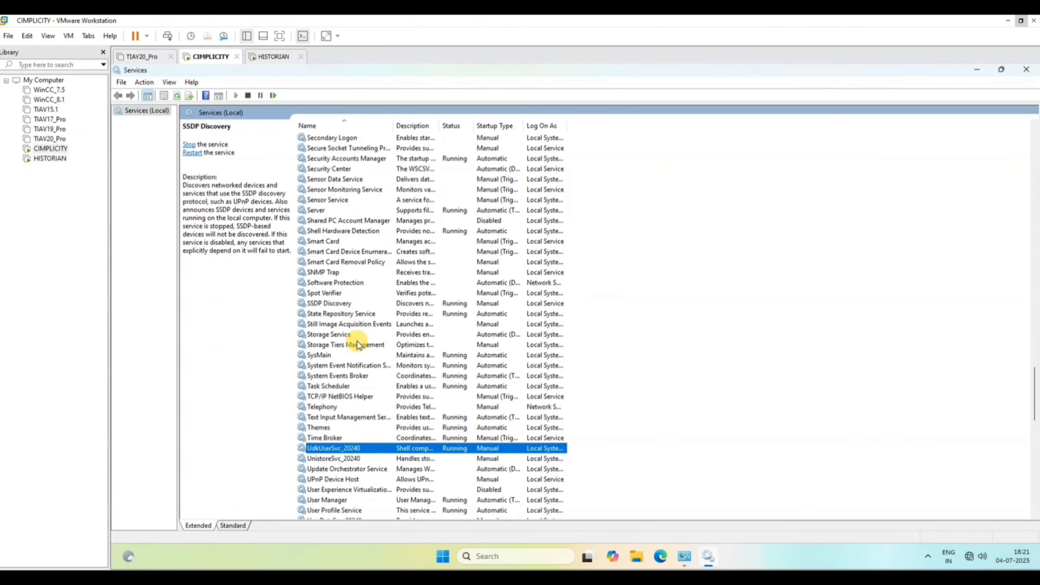
Set the UPnP Device Host service to Automatic startup, start it and apply the change.
double_click(356, 479)
click(545, 297)
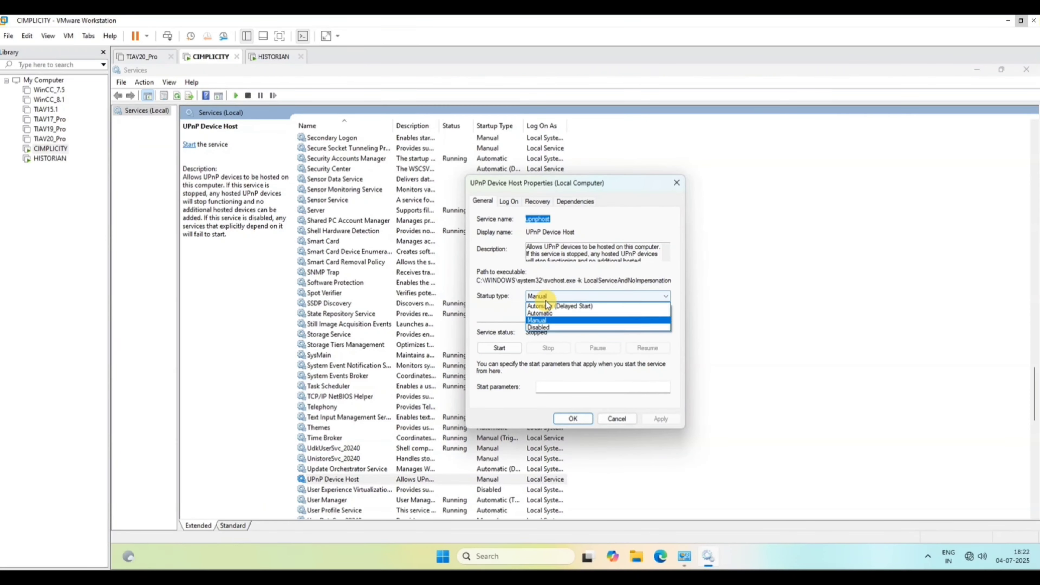
click(541, 313)
click(499, 348)
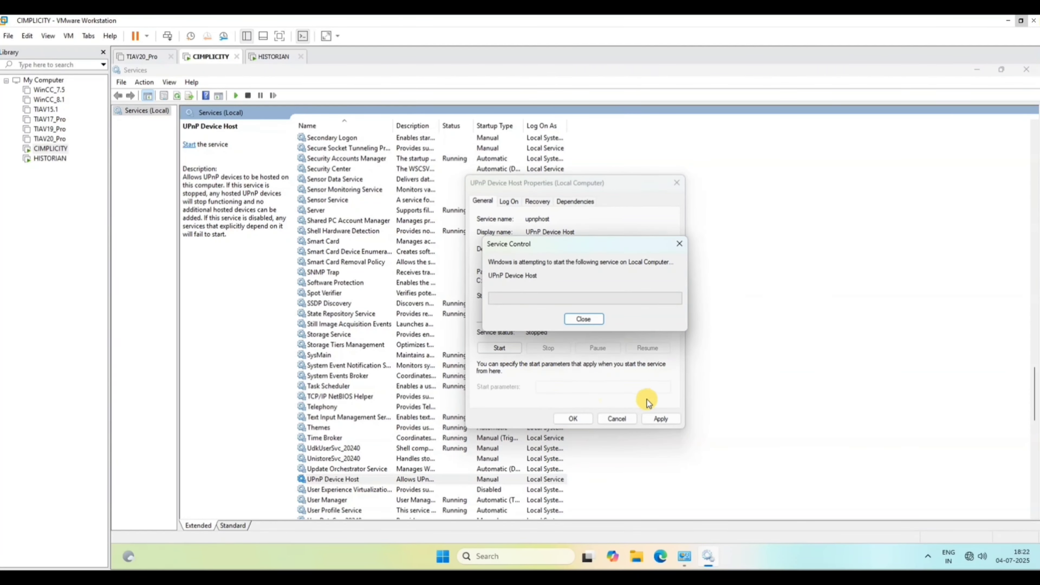
click(663, 419)
click(573, 419)
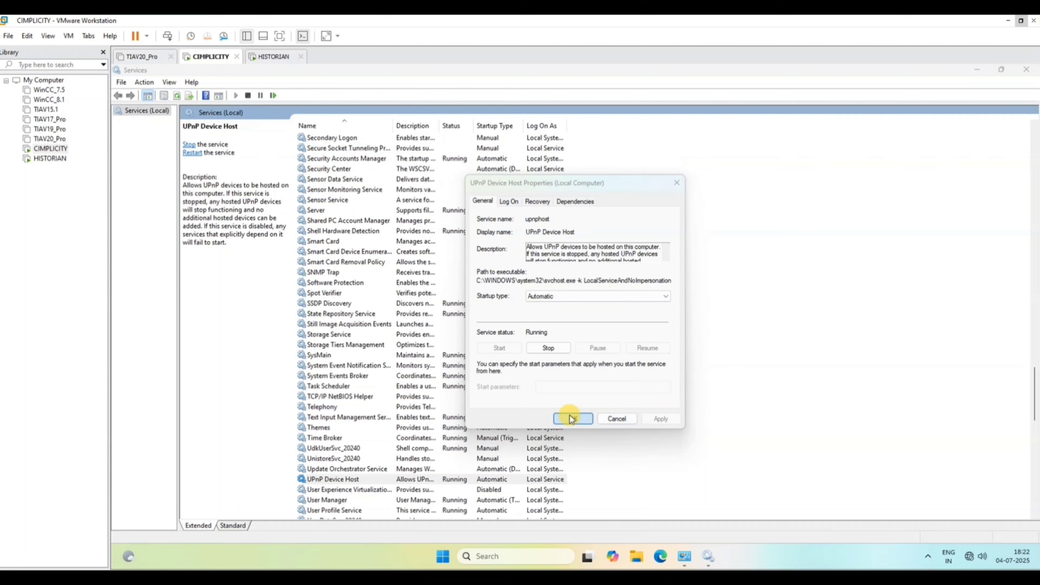
Switch to the HISTORIAN virtual machine and sign in to the DELL account with the account password.
click(49, 159)
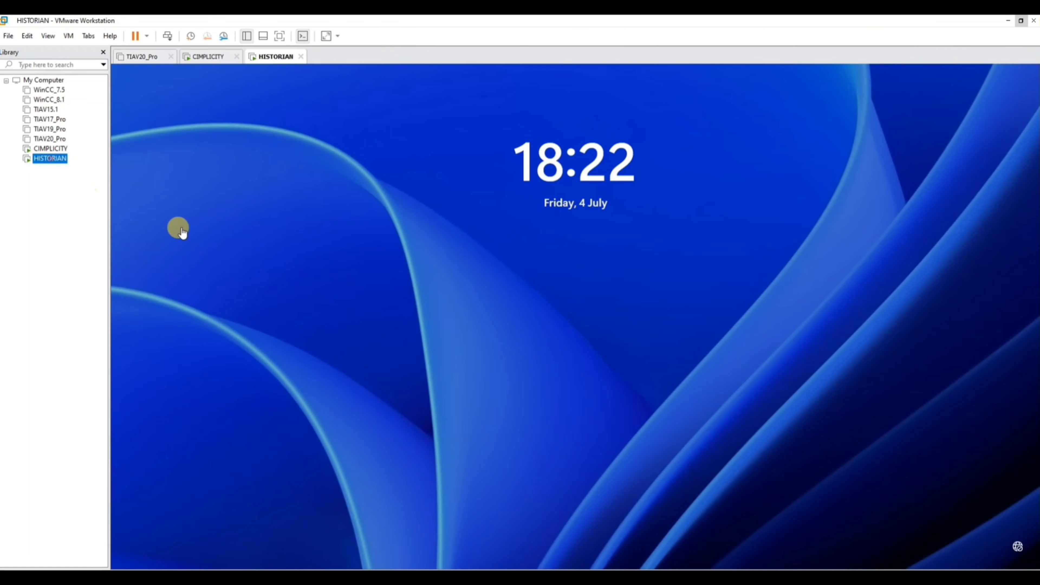
click(368, 302)
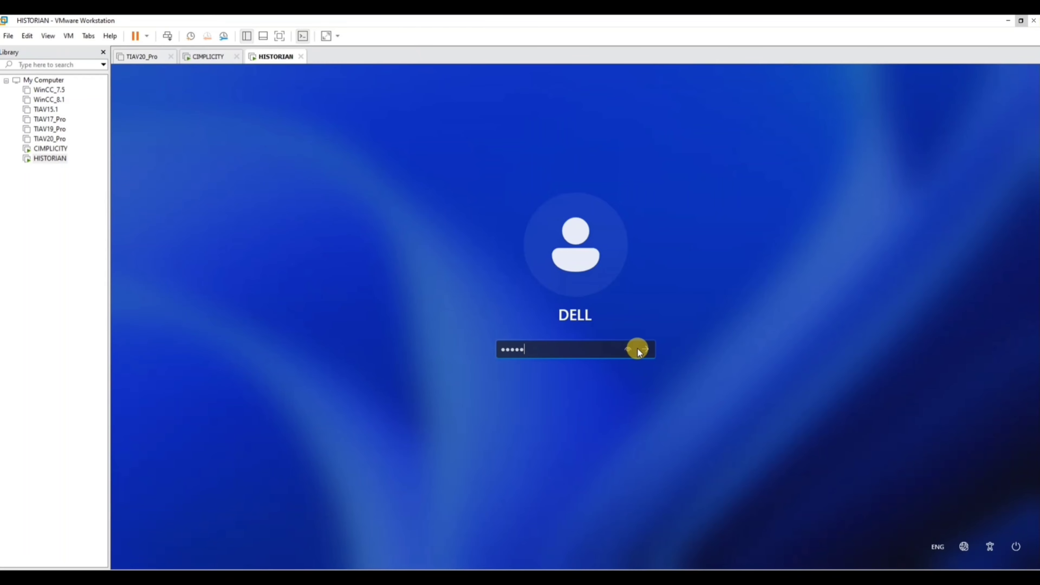
click(646, 349)
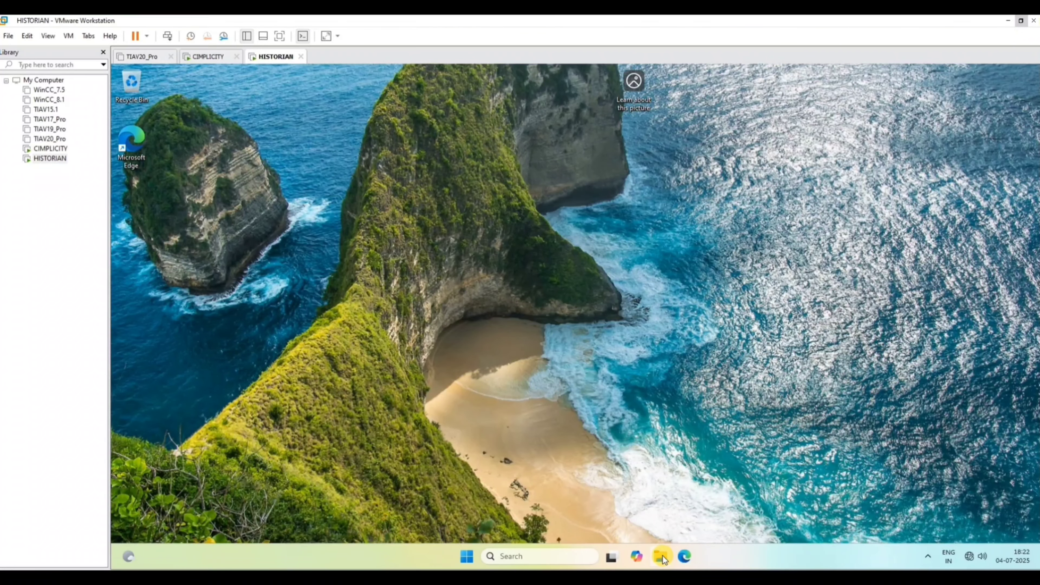
Open Control Panel in the HISTORIAN machine in a maximized window and show its items as large icons.
click(662, 555)
click(532, 557)
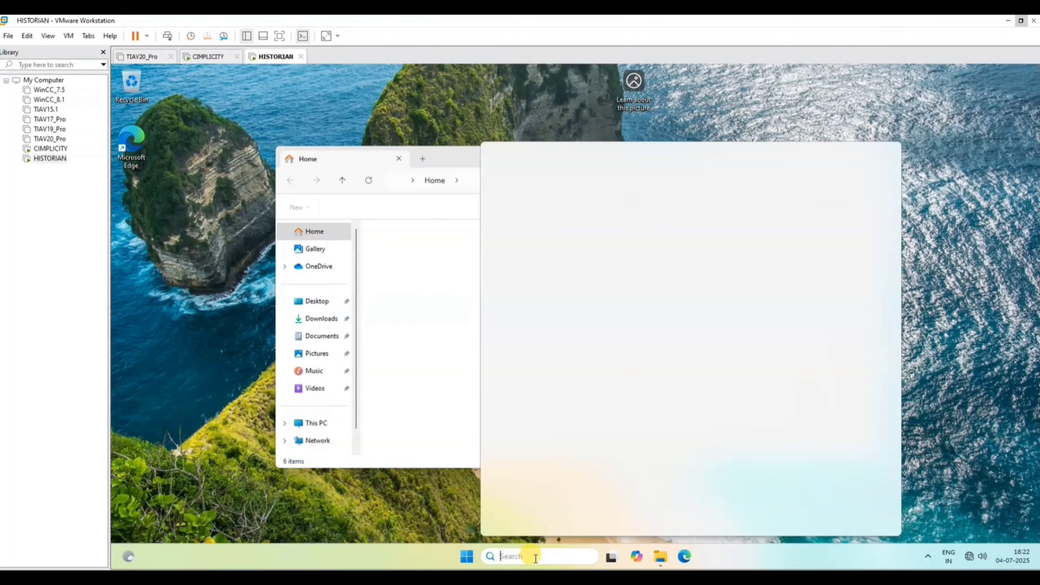
text(control)
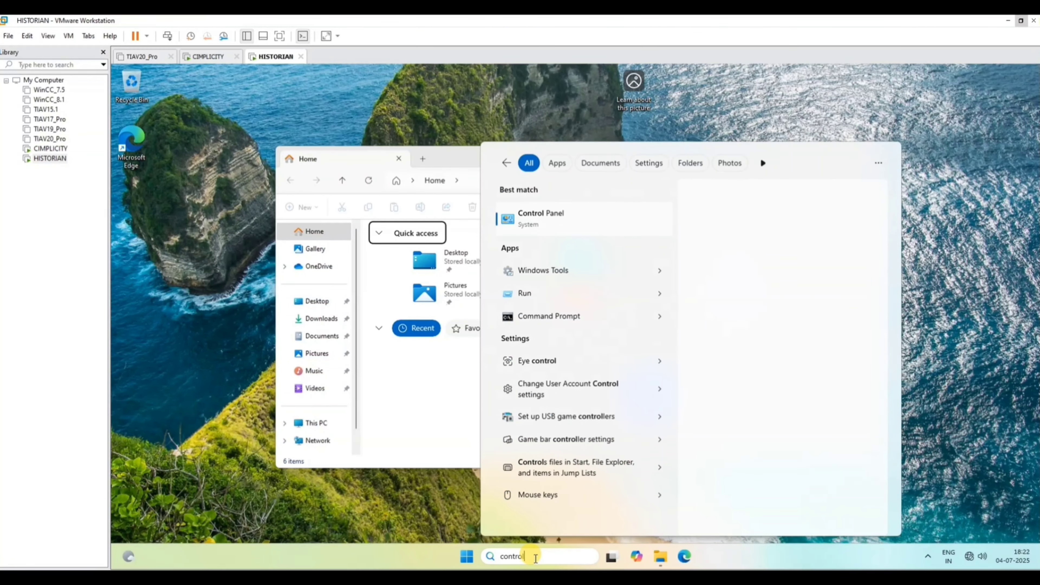
key(Return)
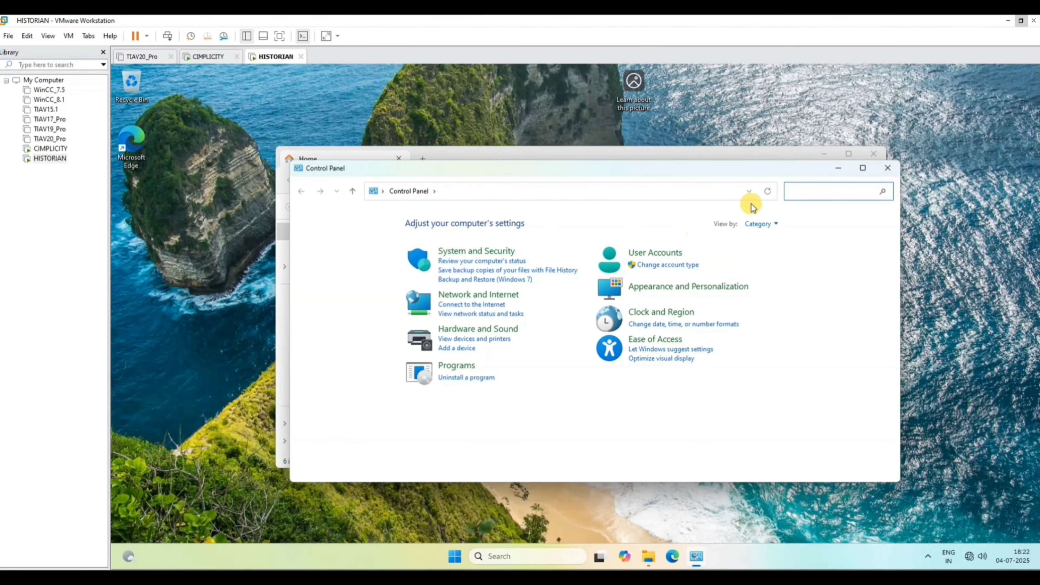
click(863, 169)
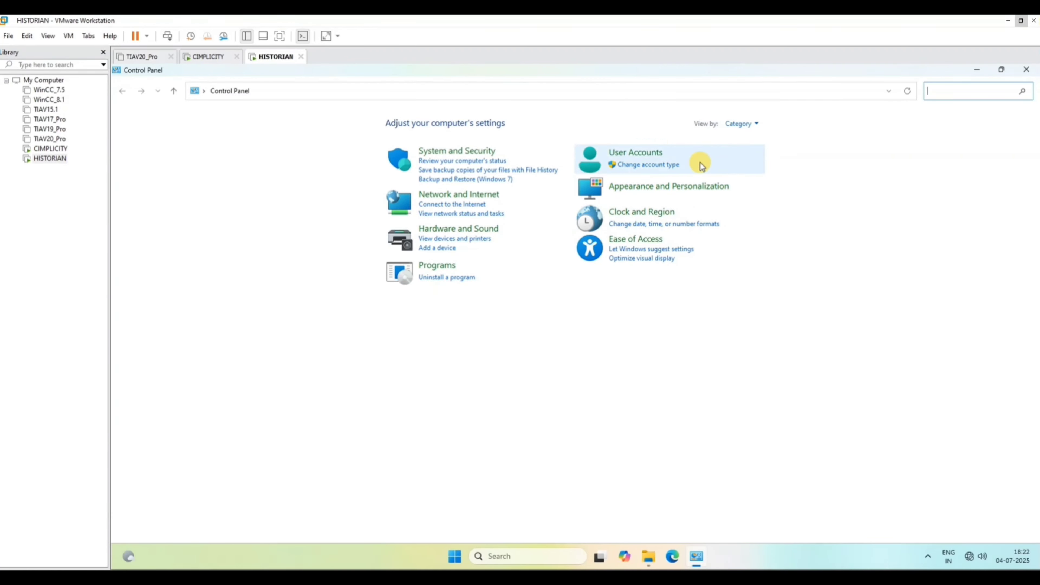
click(744, 123)
click(737, 153)
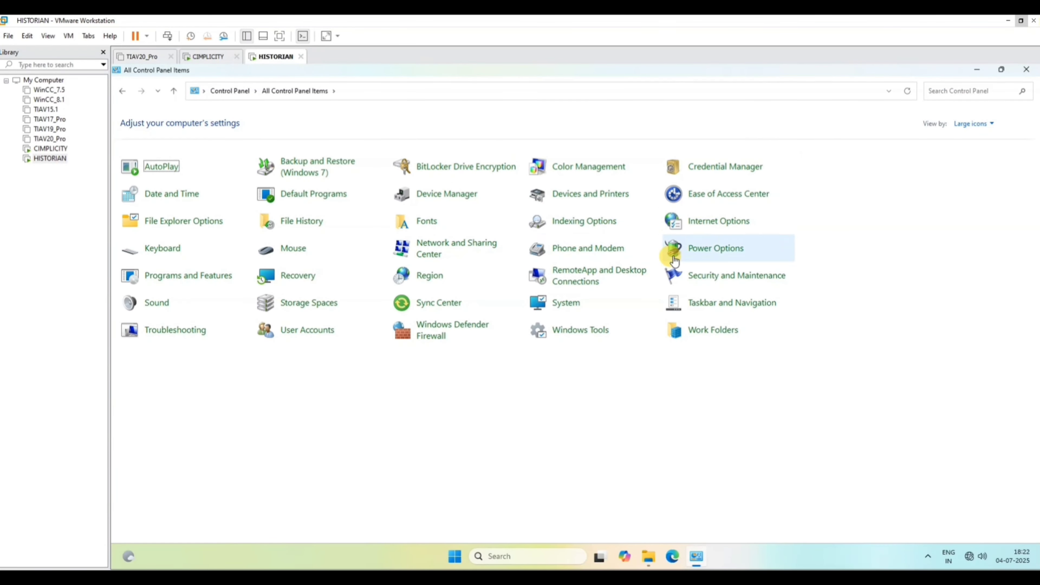
In the Network and Sharing Center's advanced sharing settings, turn on network discovery and file and printer sharing for public networks.
click(435, 256)
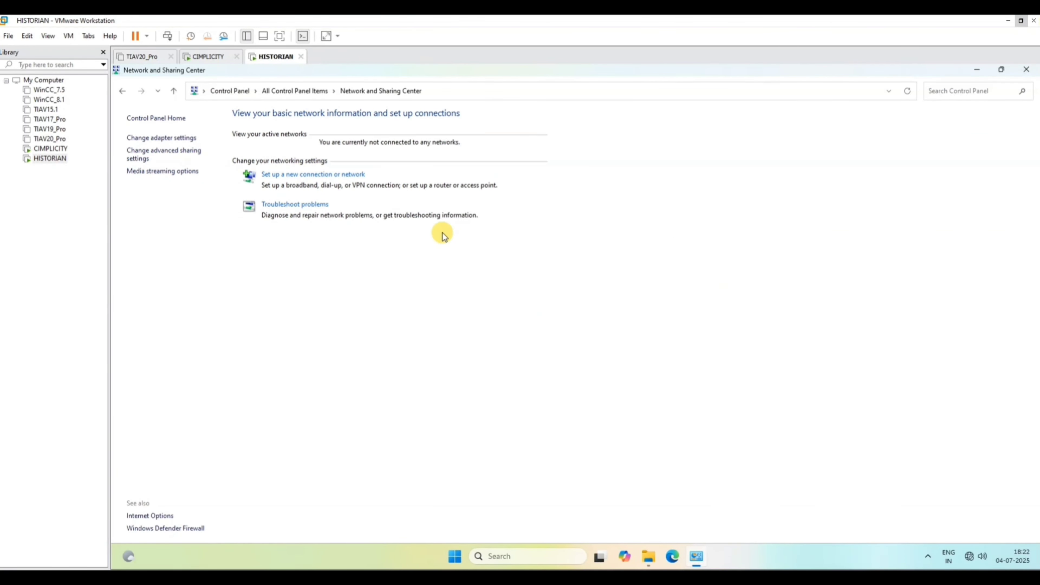
click(170, 151)
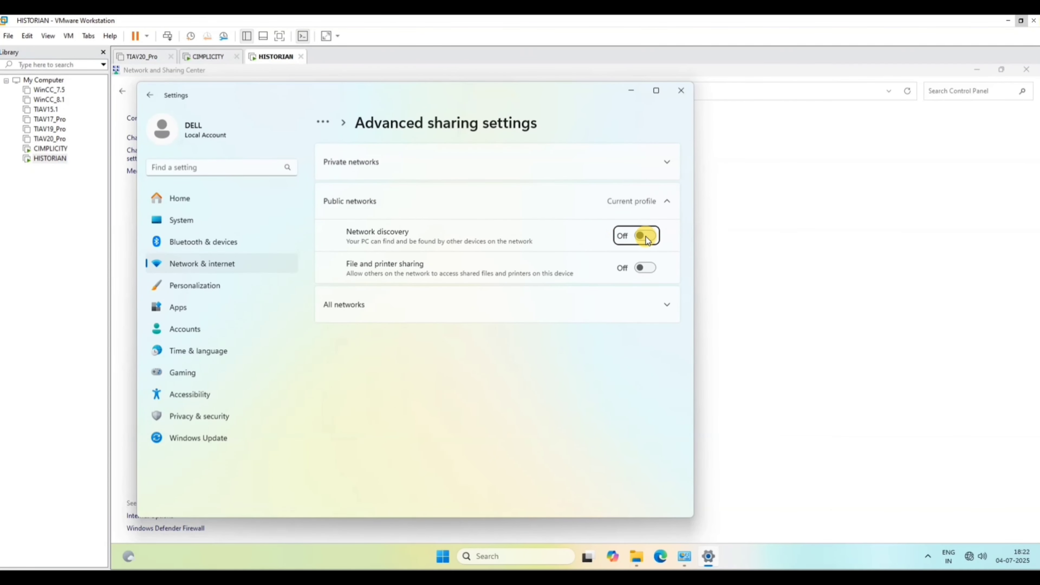
click(646, 237)
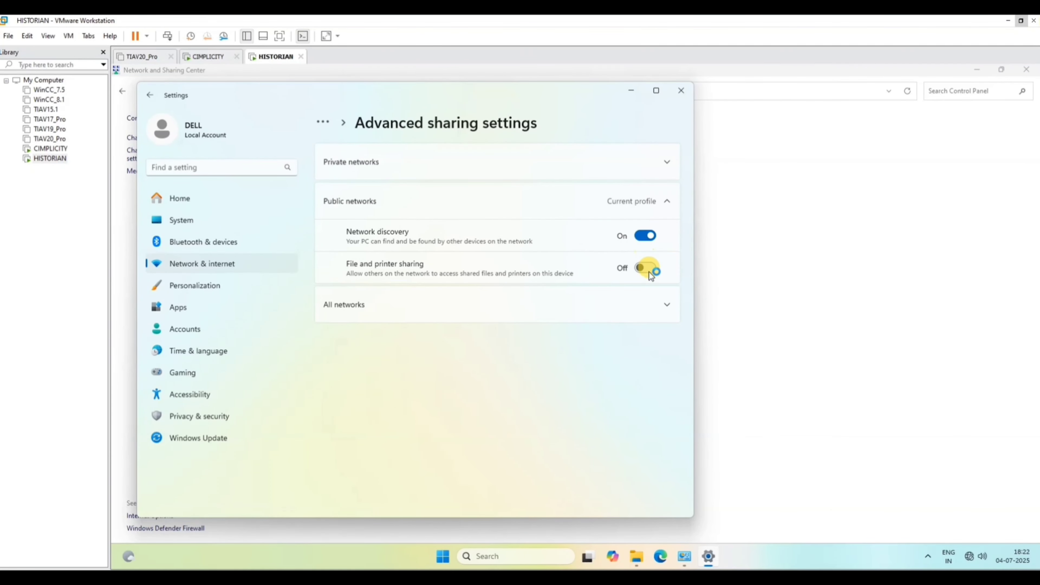
click(646, 268)
Turn on public folder sharing for all networks and file and printer sharing for private networks, and close the settings.
click(639, 306)
click(645, 339)
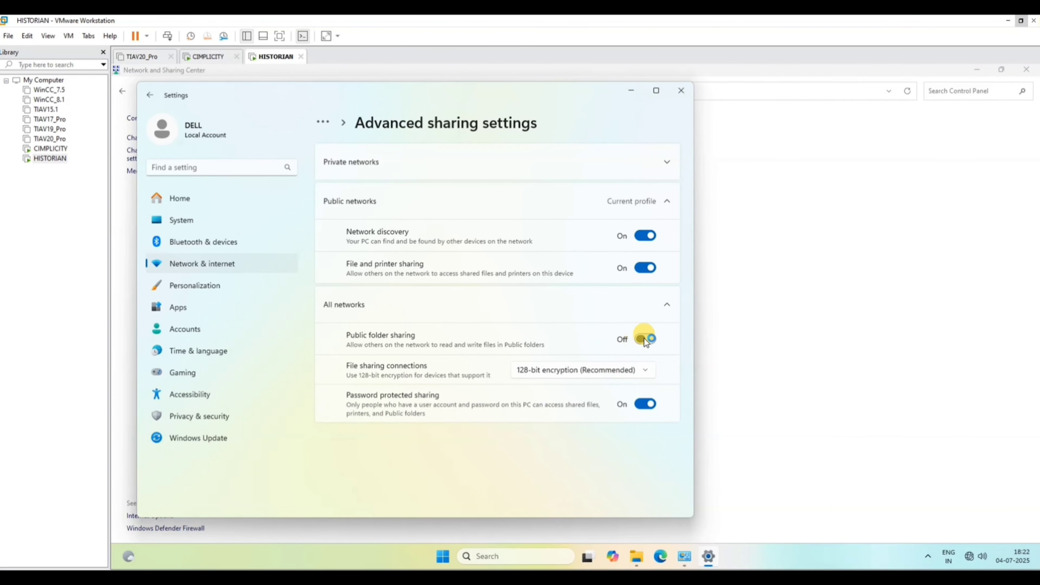
click(667, 162)
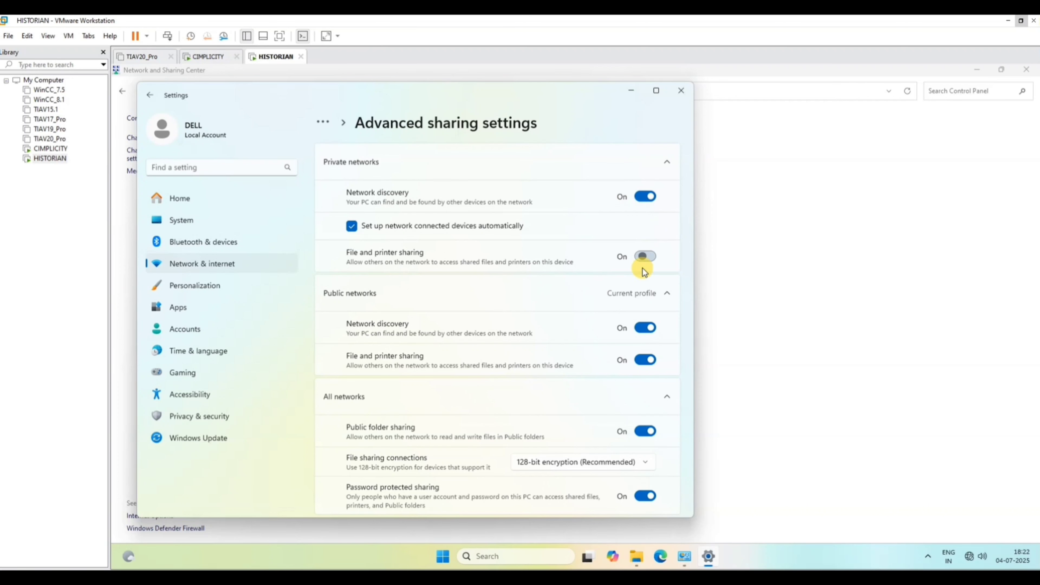
click(646, 256)
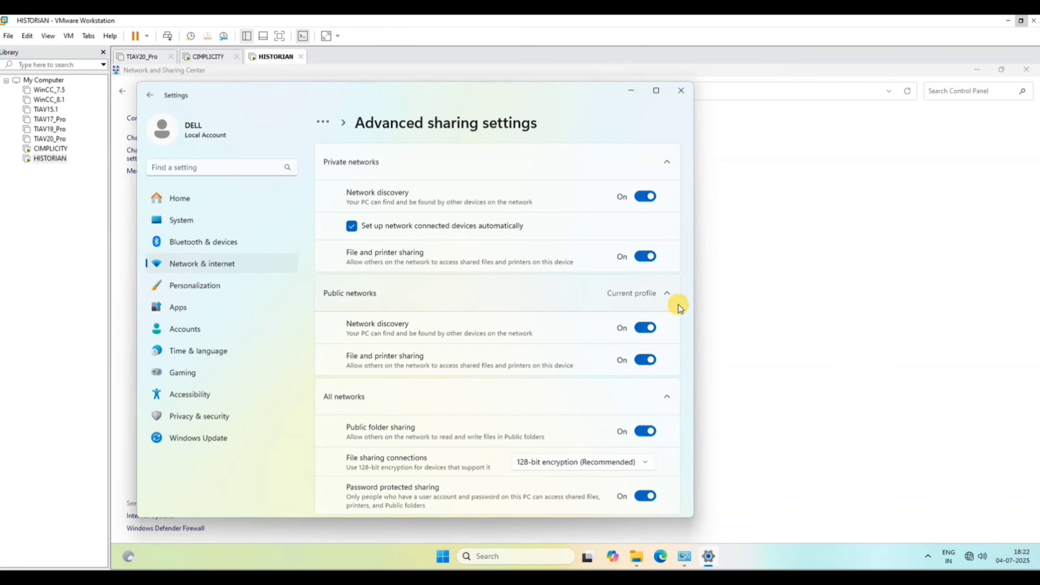
click(646, 91)
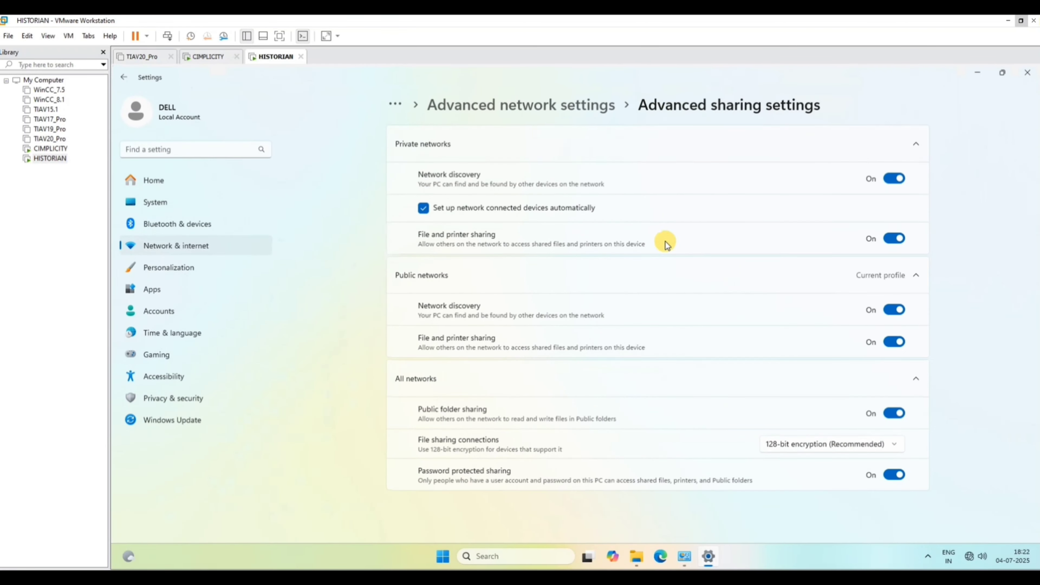
click(1036, 75)
Search for Services in the HISTORIAN machine and open the Services console.
click(530, 554)
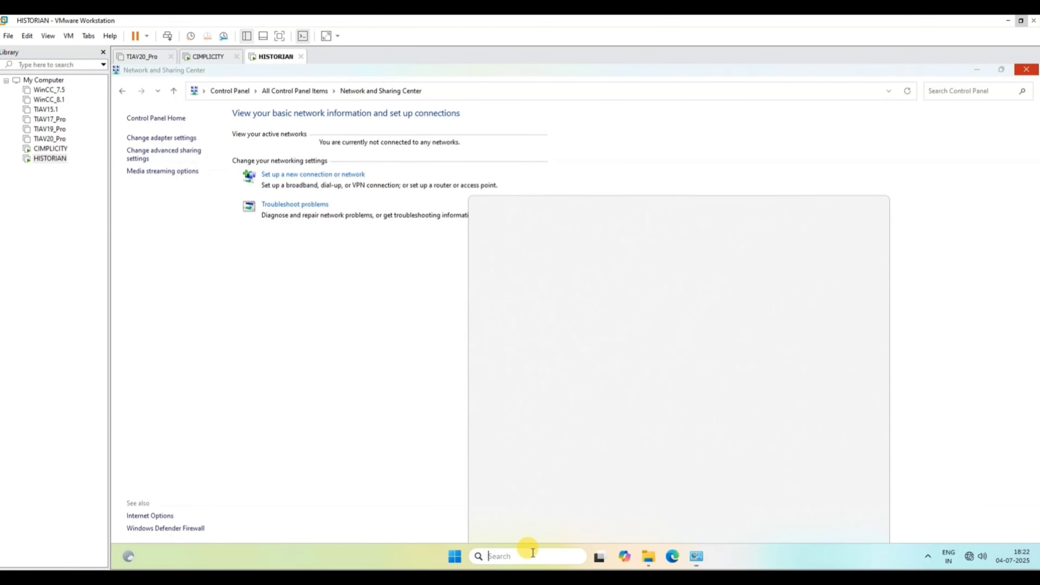
text(services)
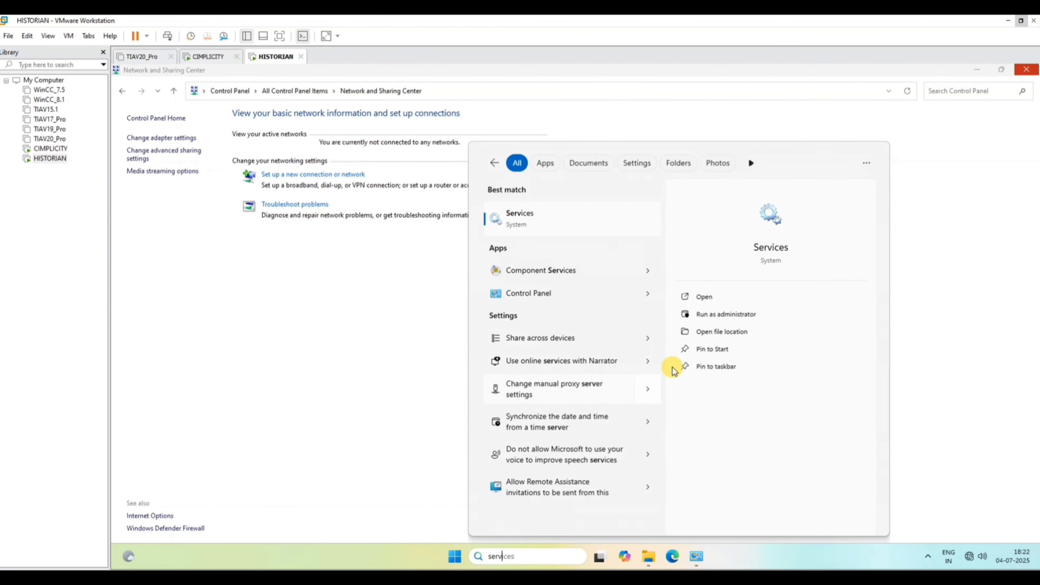
click(547, 214)
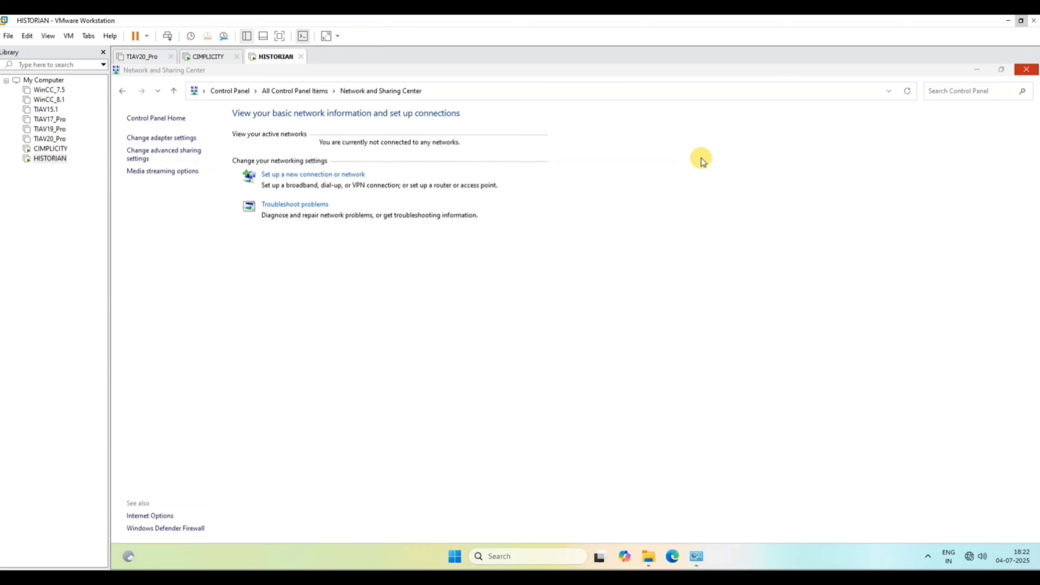
Locate the Function Discovery Provider Host service in the Services console, maximize the console window and refresh the list.
click(516, 247)
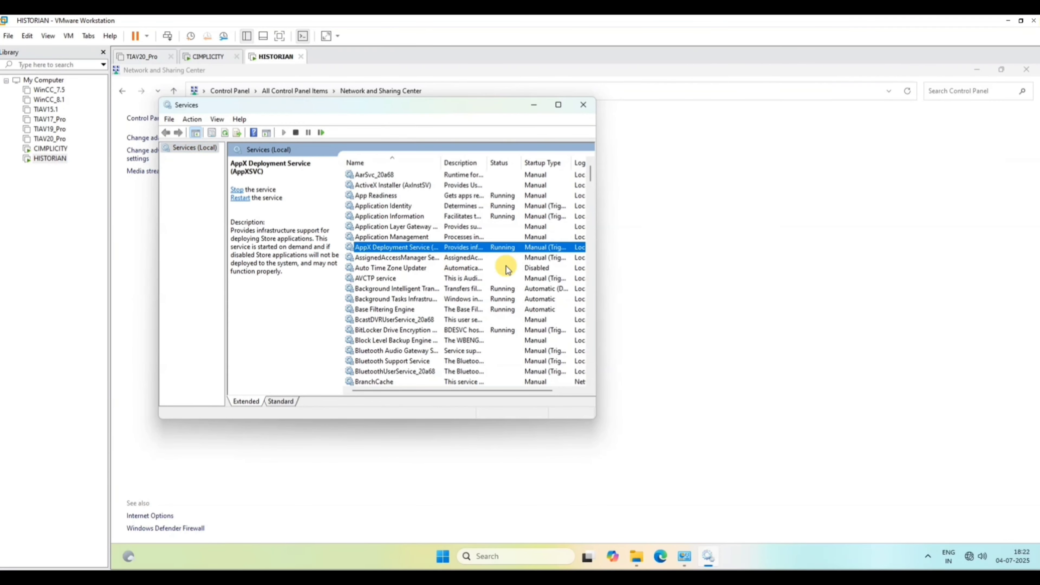
key(f)
key(f)
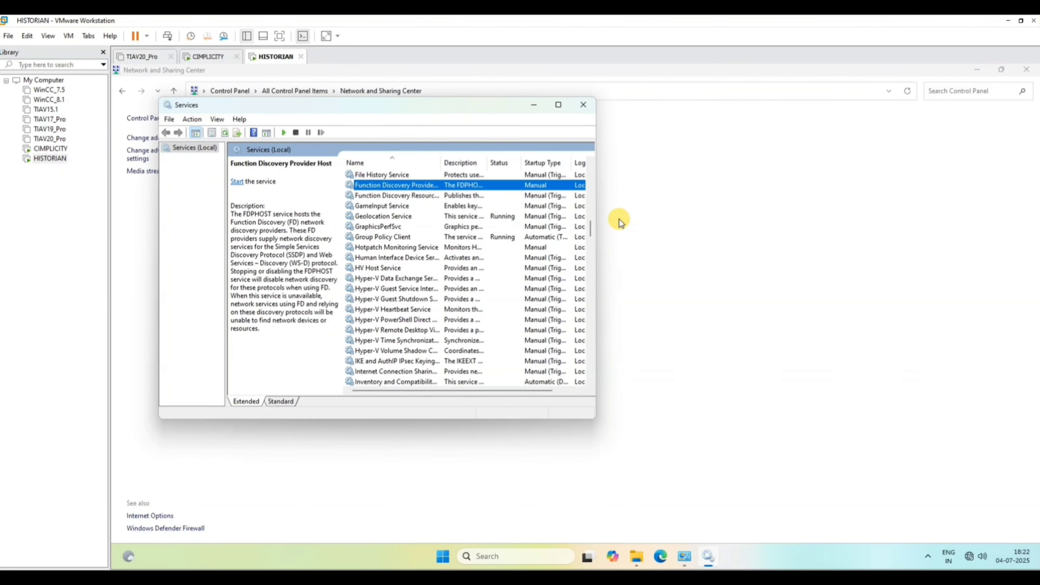
click(561, 107)
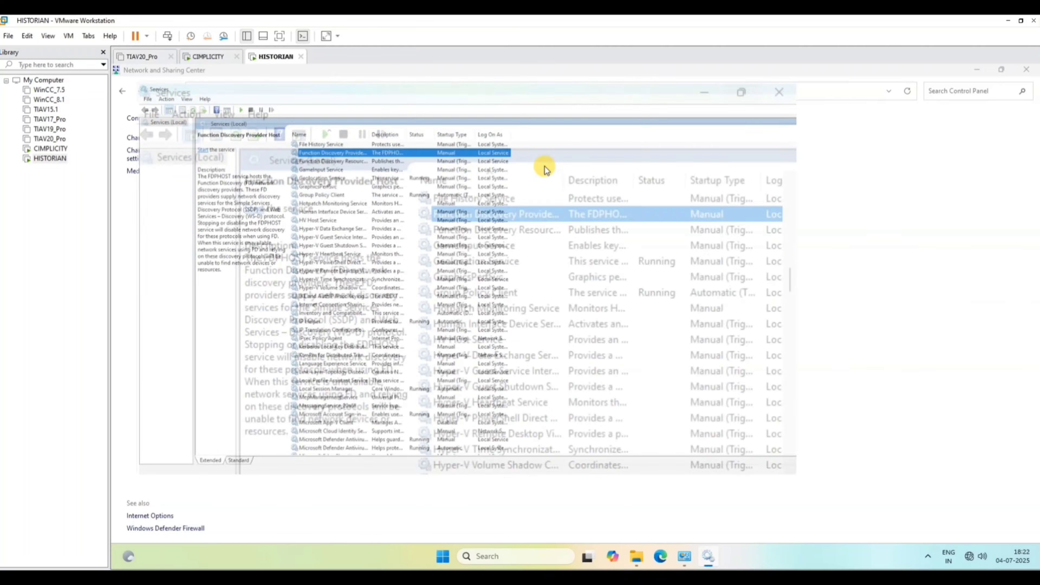
scroll(504, 205, up, 8)
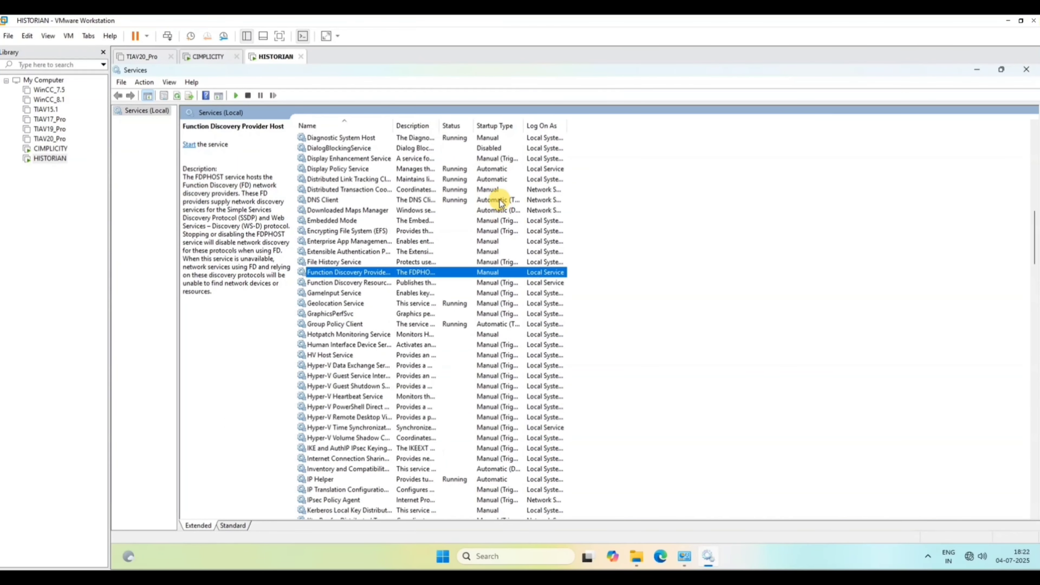
right_click(692, 288)
click(706, 325)
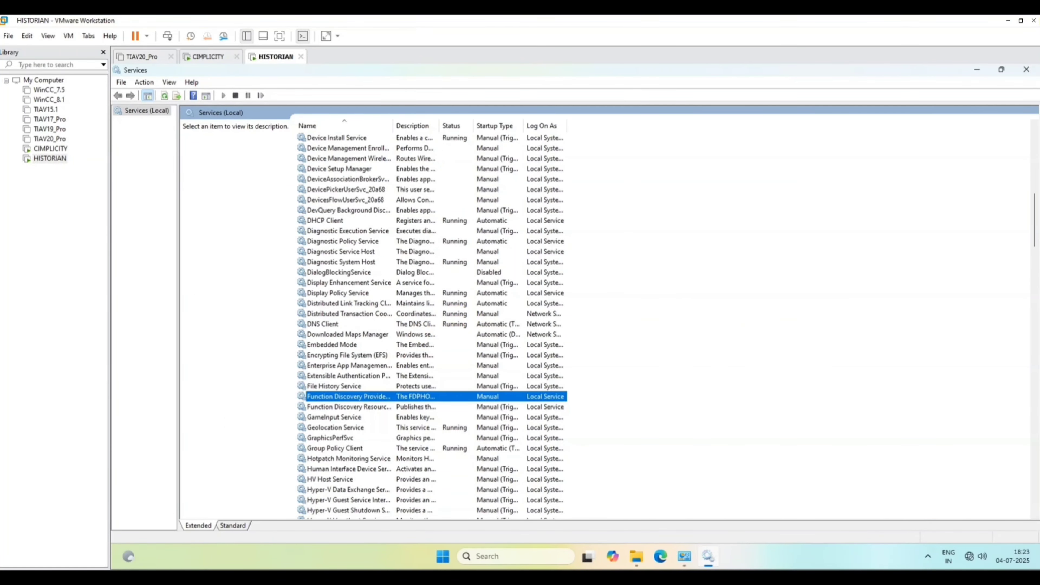
Check the HISTORIAN machine's advanced sharing settings for private, public and all networks, and close them.
click(684, 556)
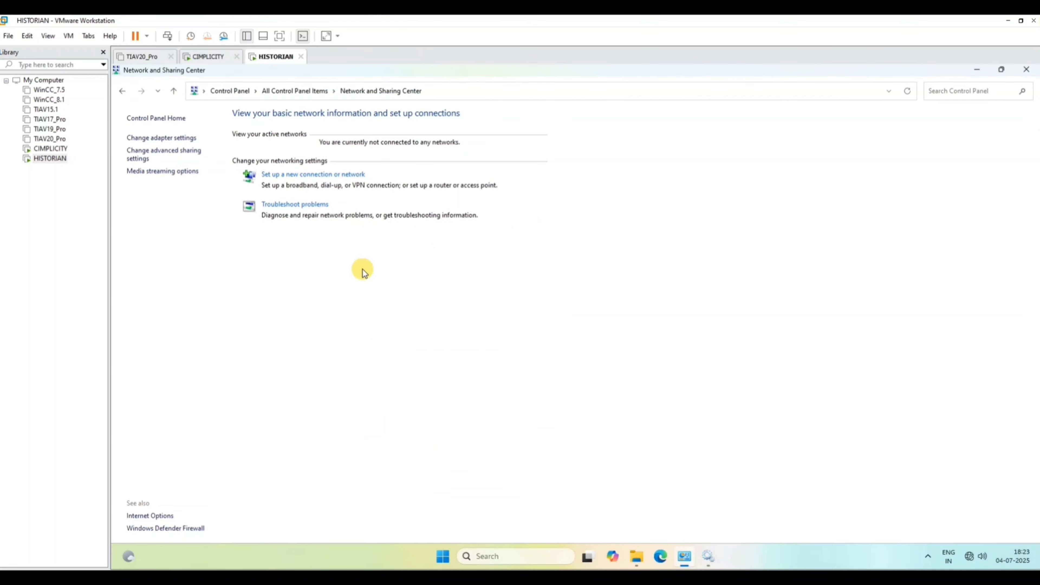
click(160, 158)
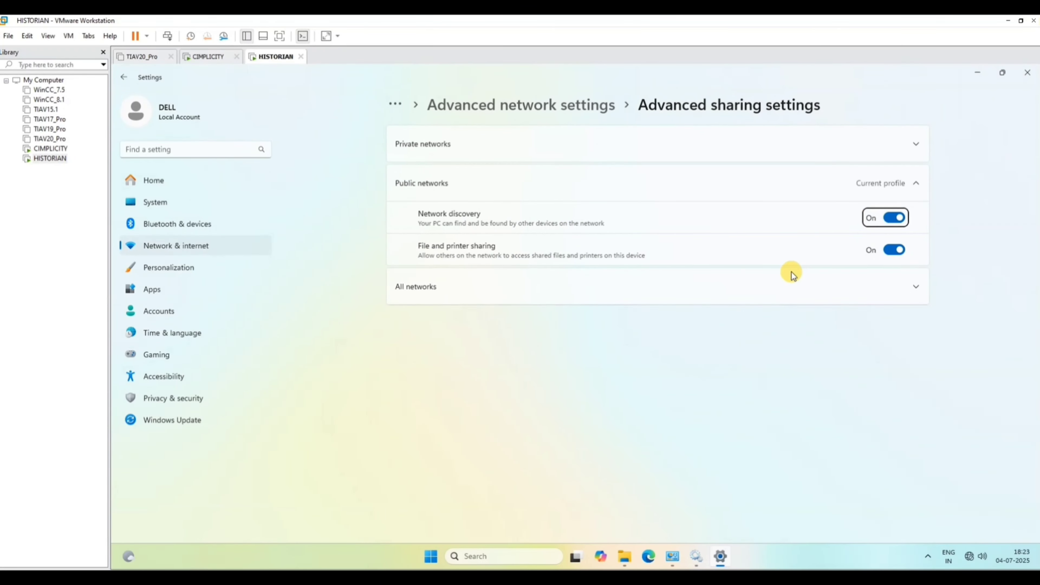
click(792, 275)
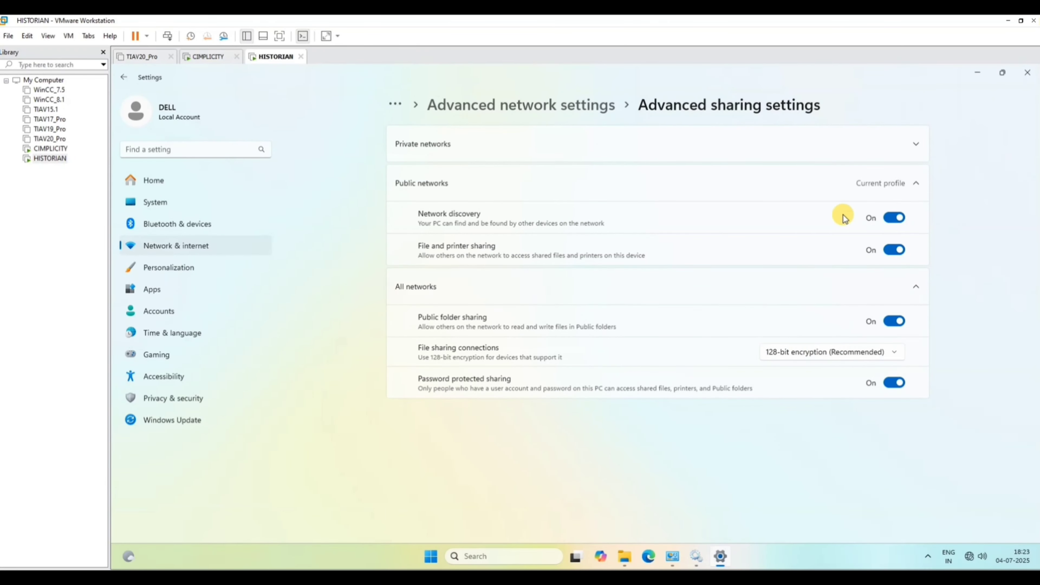
click(836, 142)
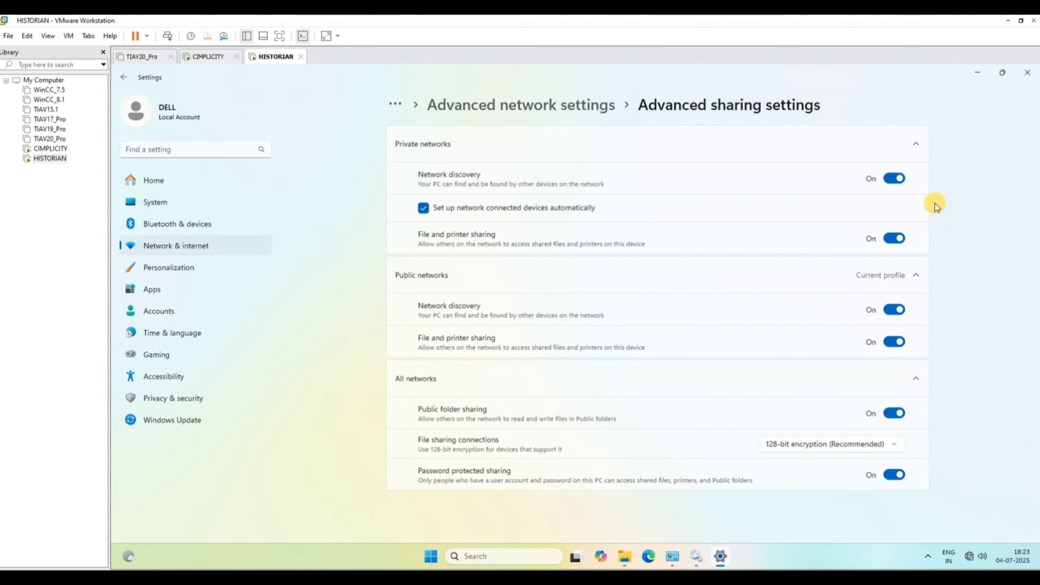
click(1028, 73)
Return to the Services console, set the Function Discovery Provider Host startup type to Automatic, and start the service.
click(708, 556)
click(449, 231)
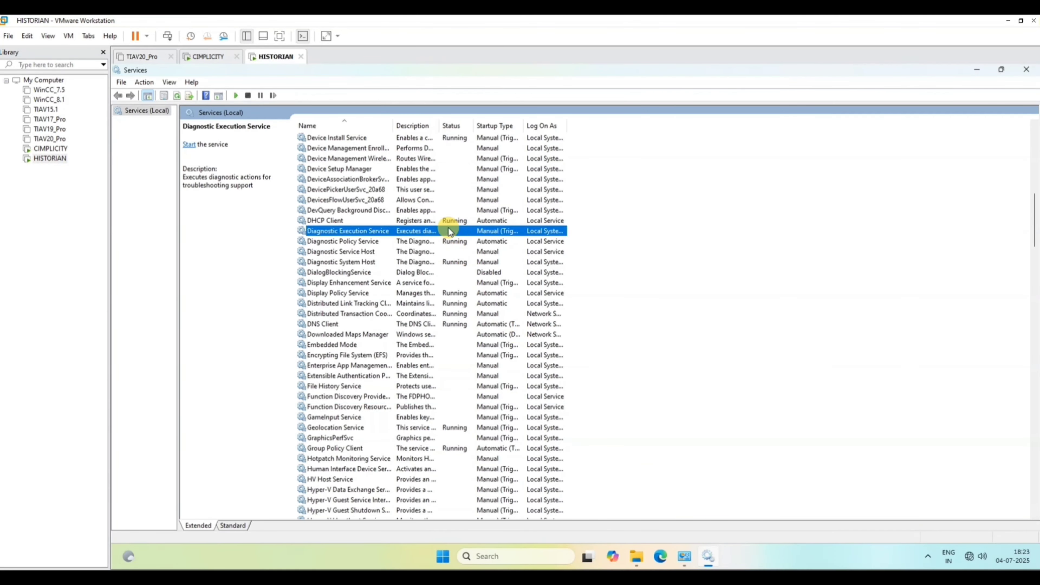
text(dns)
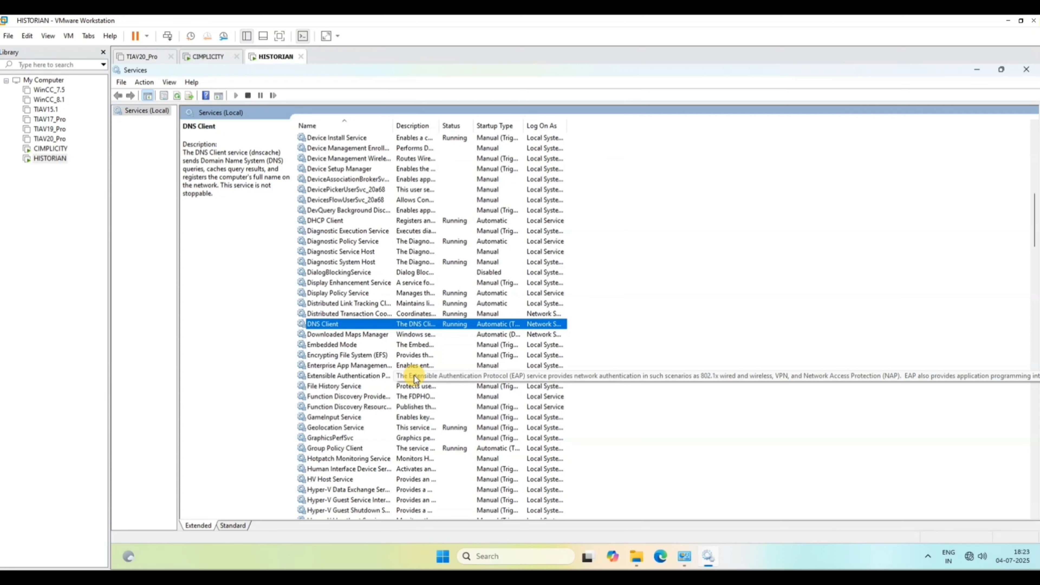
text(f)
double_click(410, 397)
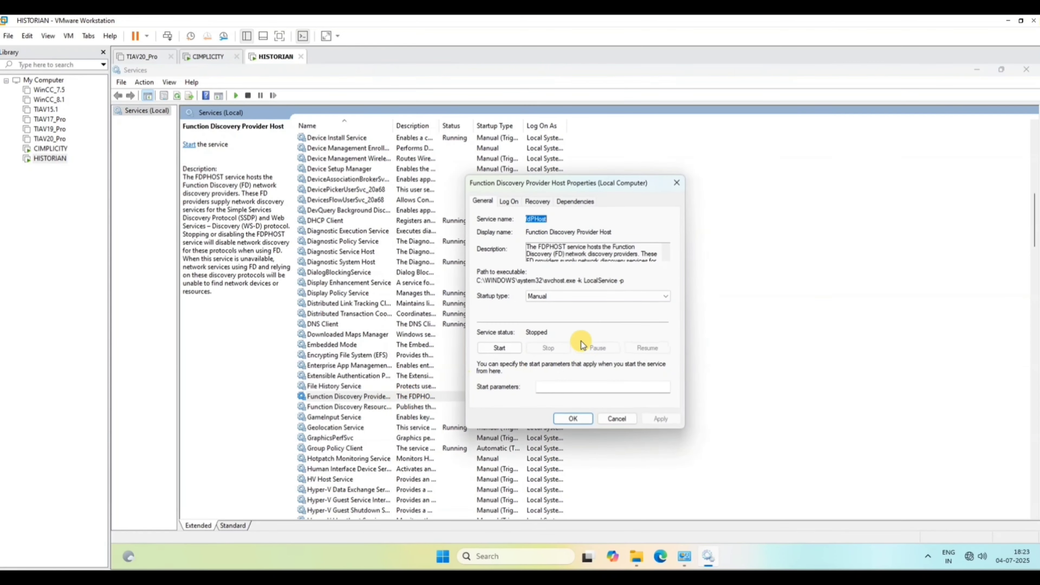
click(565, 296)
click(562, 314)
click(499, 347)
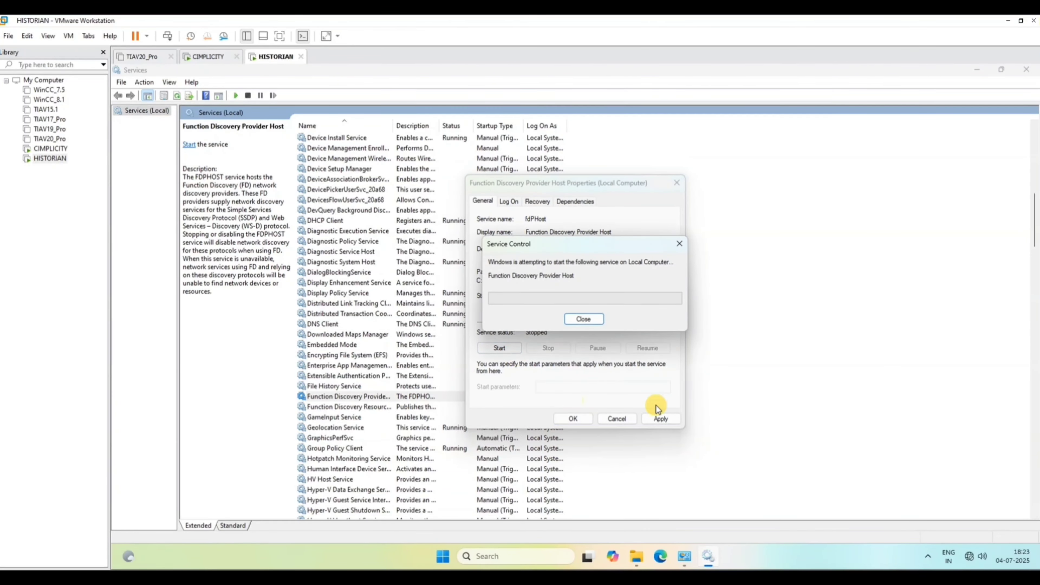
click(662, 417)
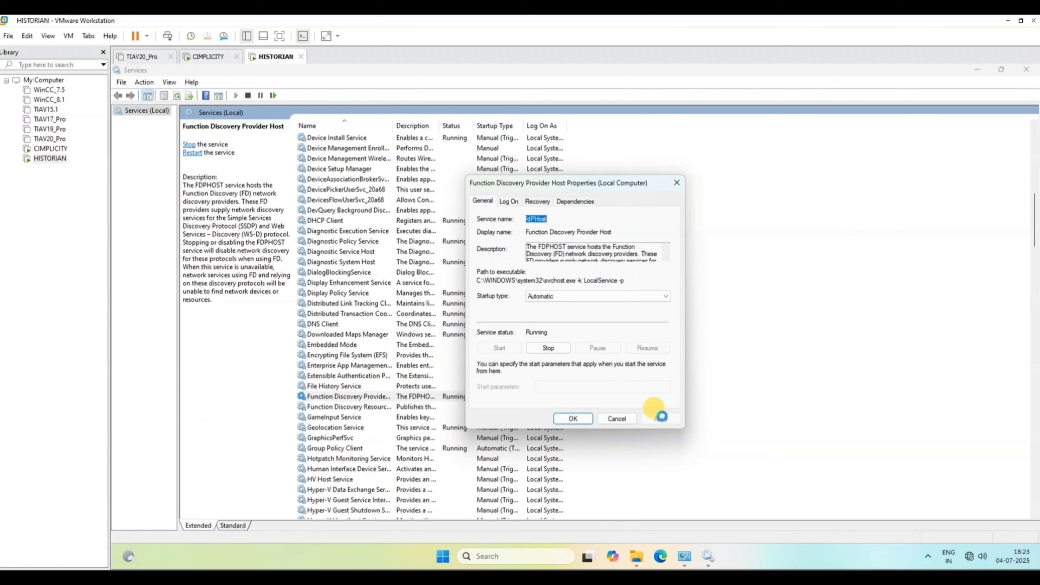
click(569, 418)
Set the Function Discovery Resource Publication startup type to Automatic and start the service.
double_click(560, 406)
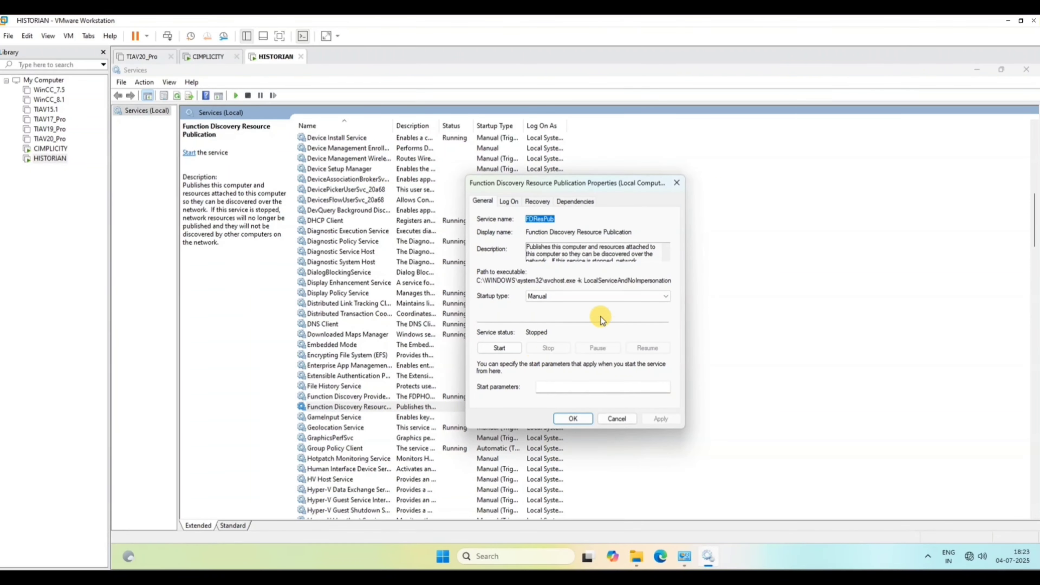
click(594, 298)
click(562, 313)
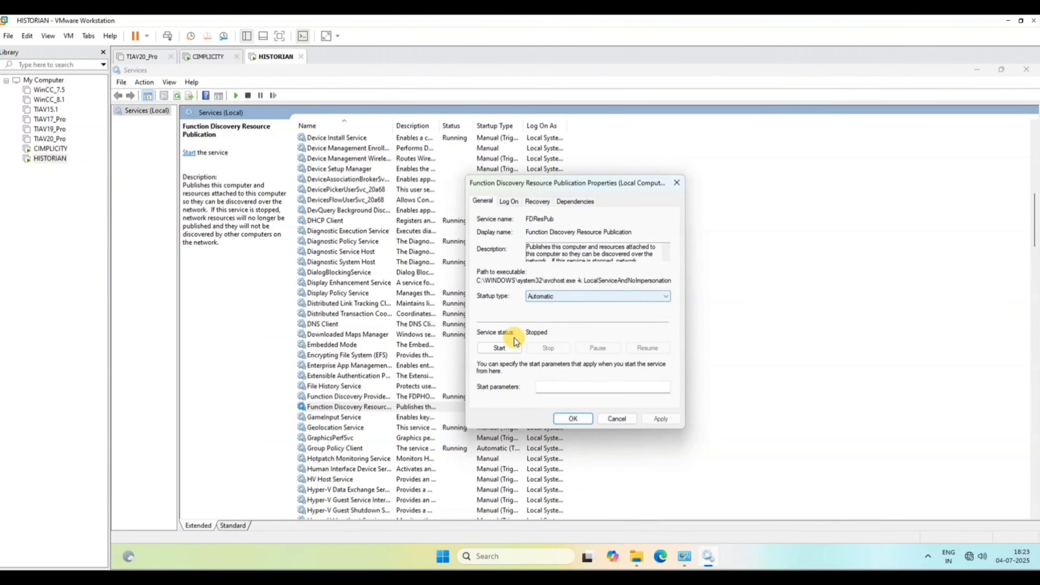
click(502, 348)
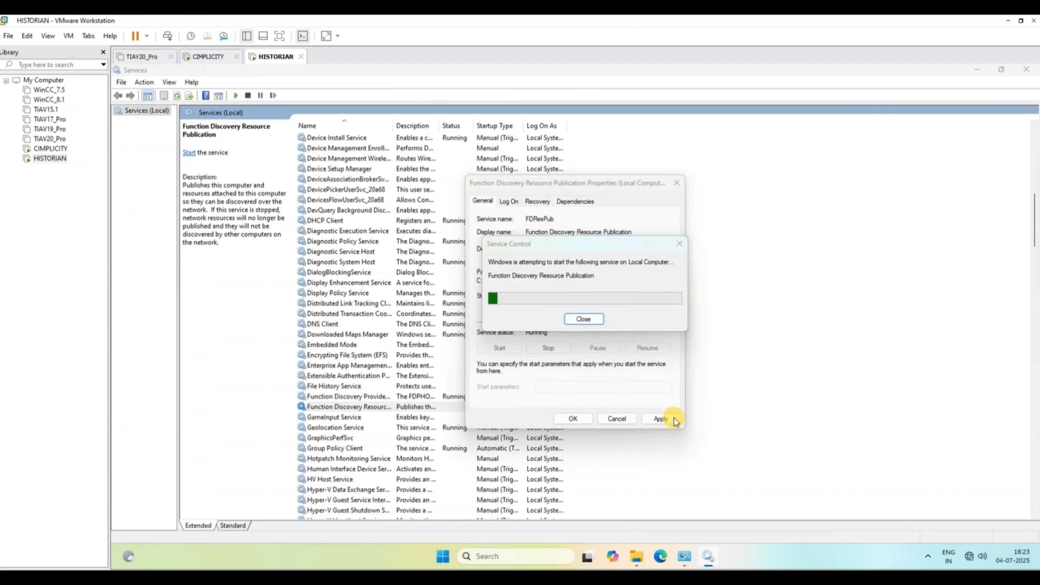
click(661, 419)
click(573, 418)
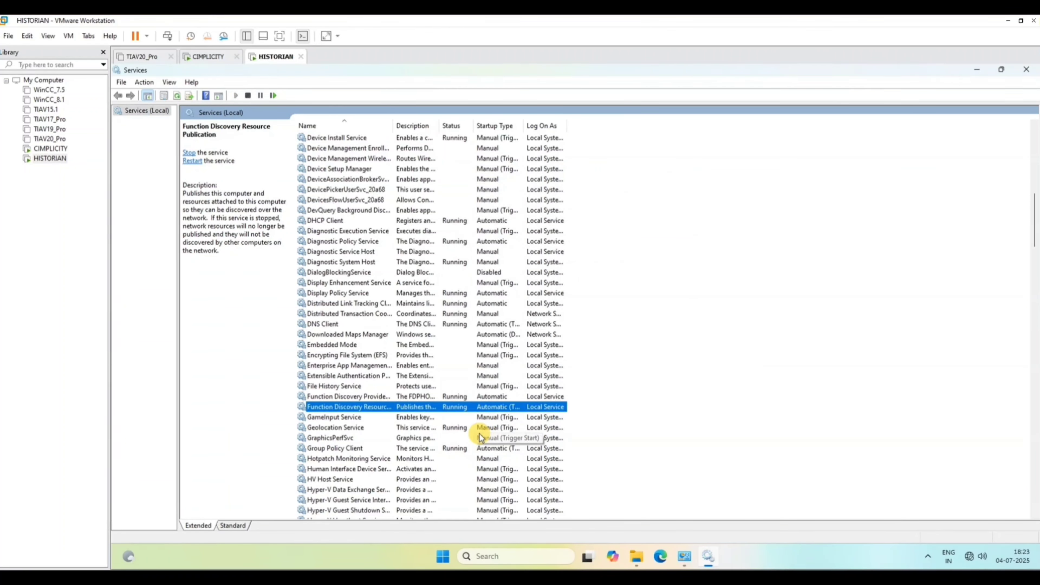
Locate the SSDP Discovery service, and set UPnP Device Host to Automatic startup and start it.
key(s)
key(s)
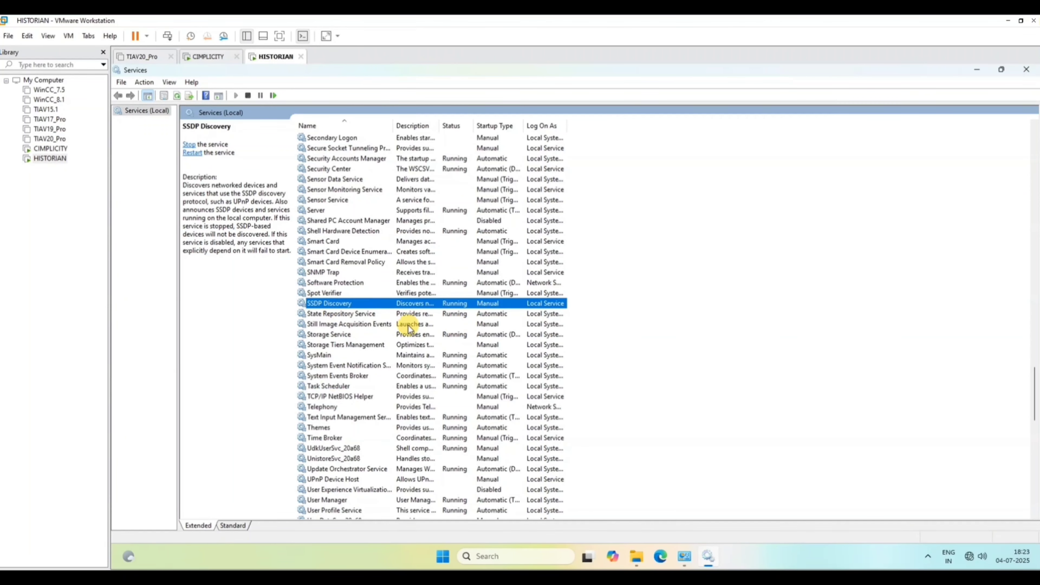
key(u)
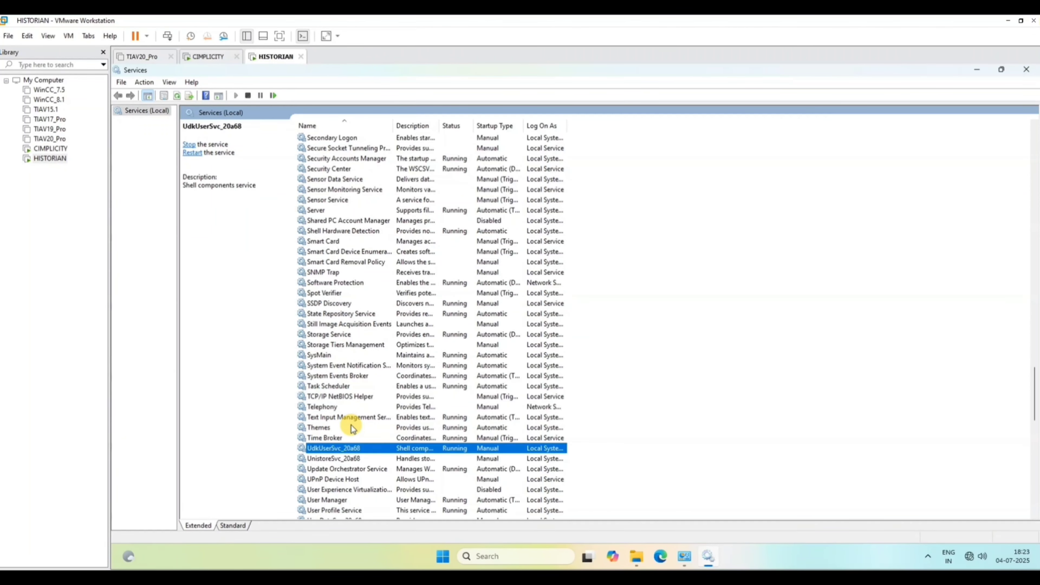
key(p)
double_click(365, 481)
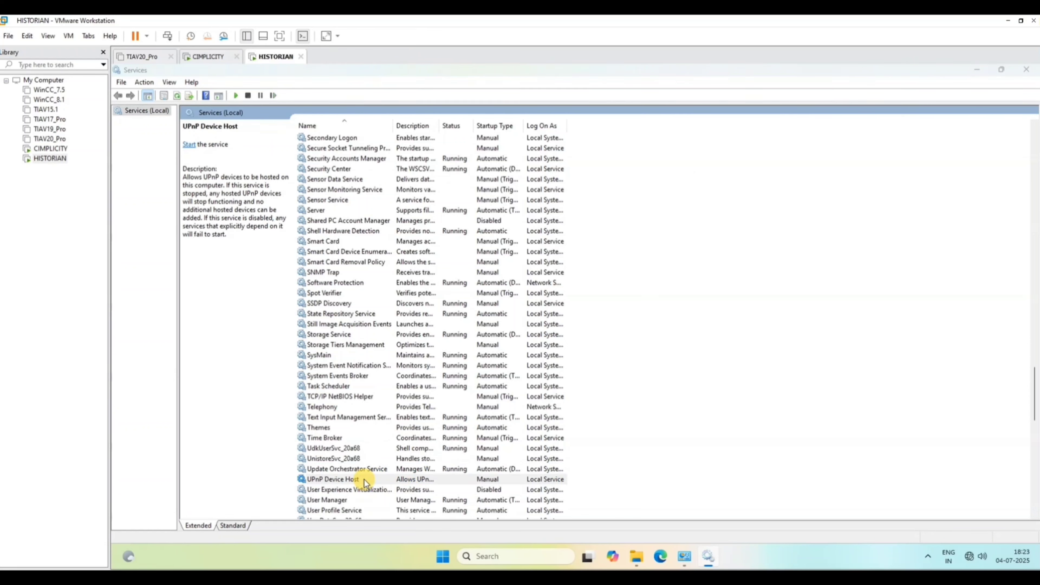
click(561, 296)
click(556, 315)
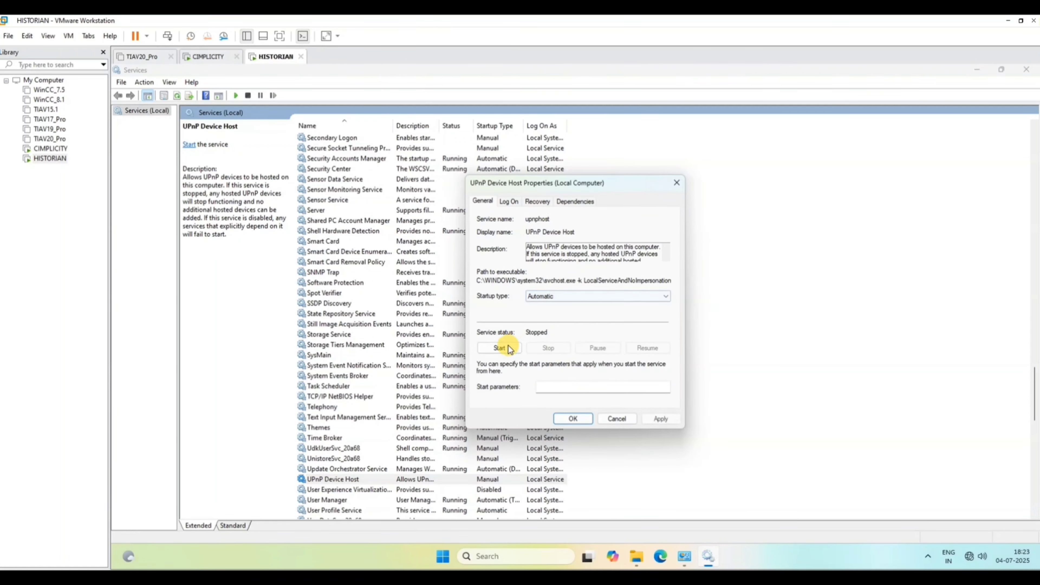
click(501, 348)
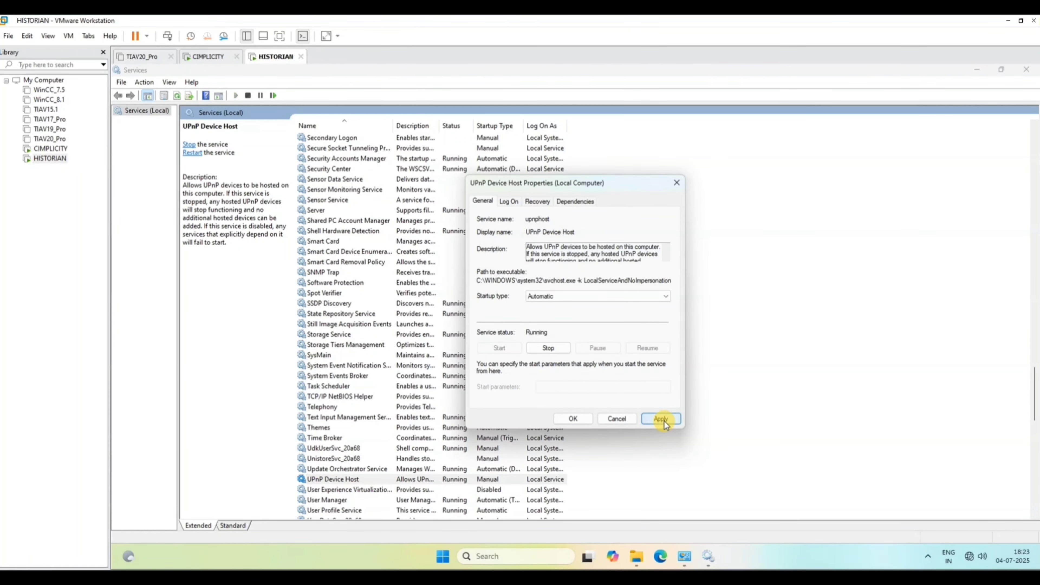
click(573, 419)
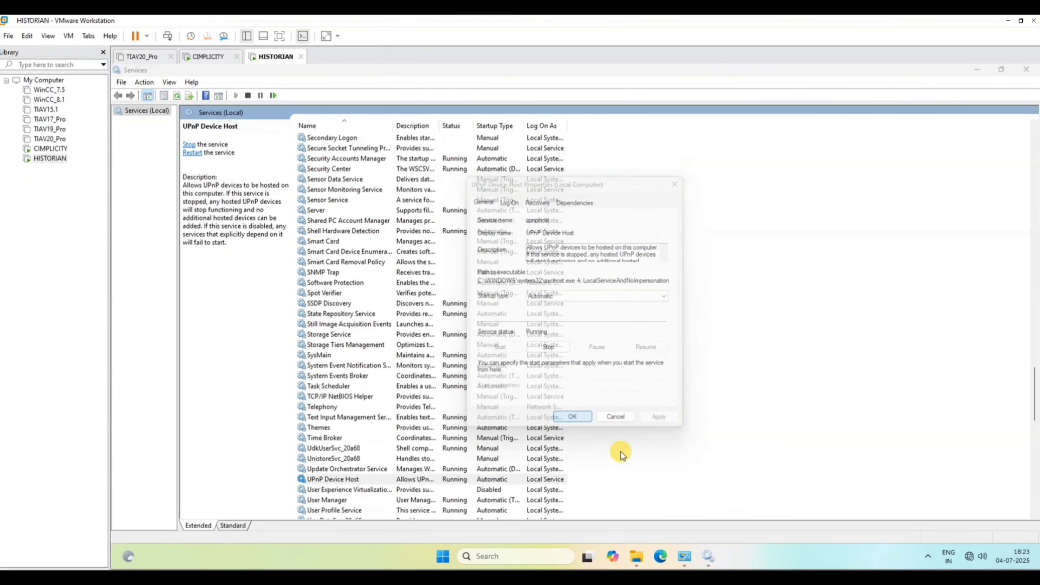
From the Network and Sharing Center, open the Internet Protocol Version 4 properties of the HISTORIAN machine's Ethernet0 adapter.
right_click(969, 556)
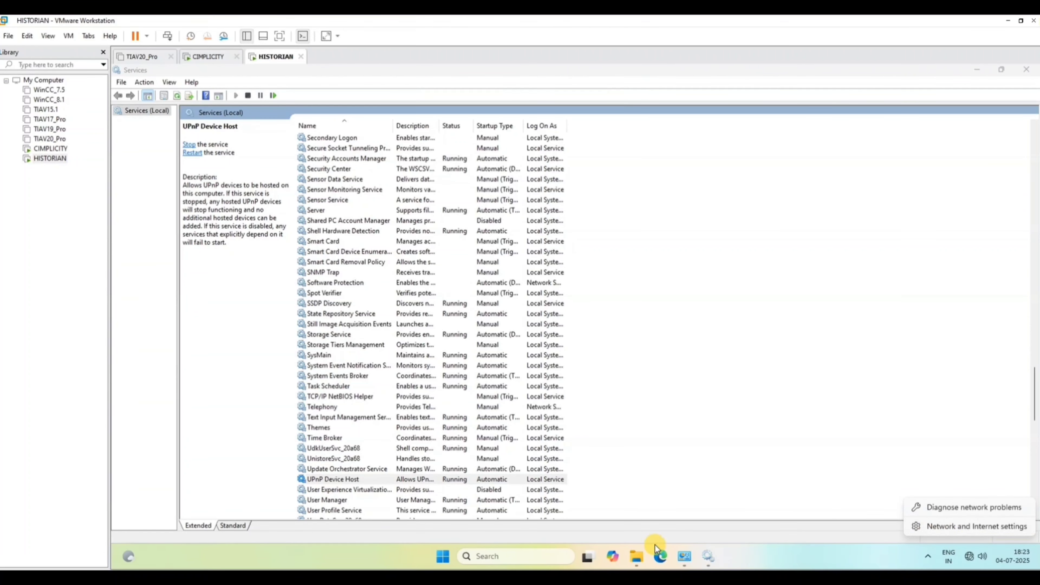
click(685, 558)
click(685, 558)
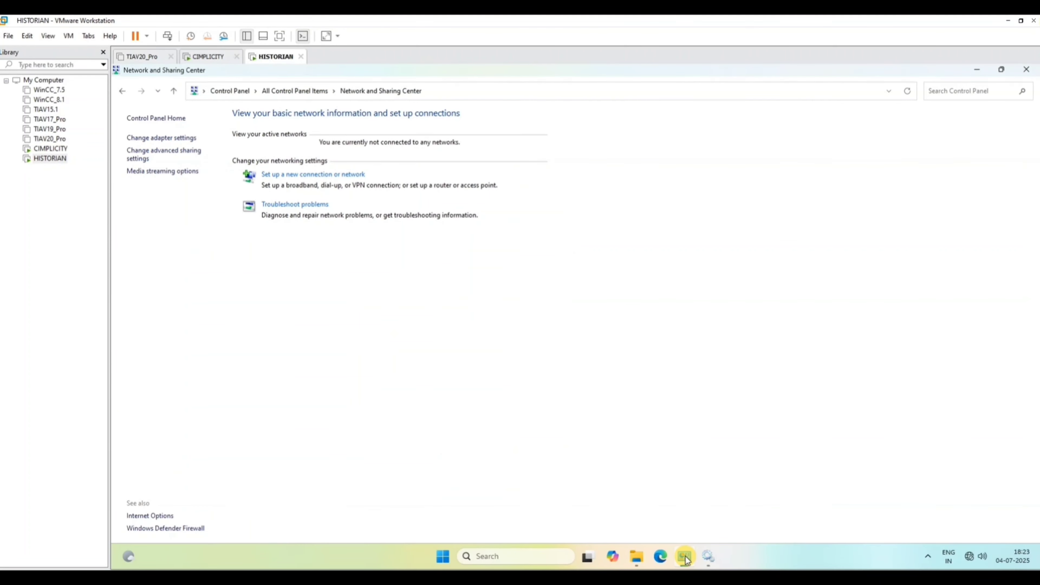
click(158, 138)
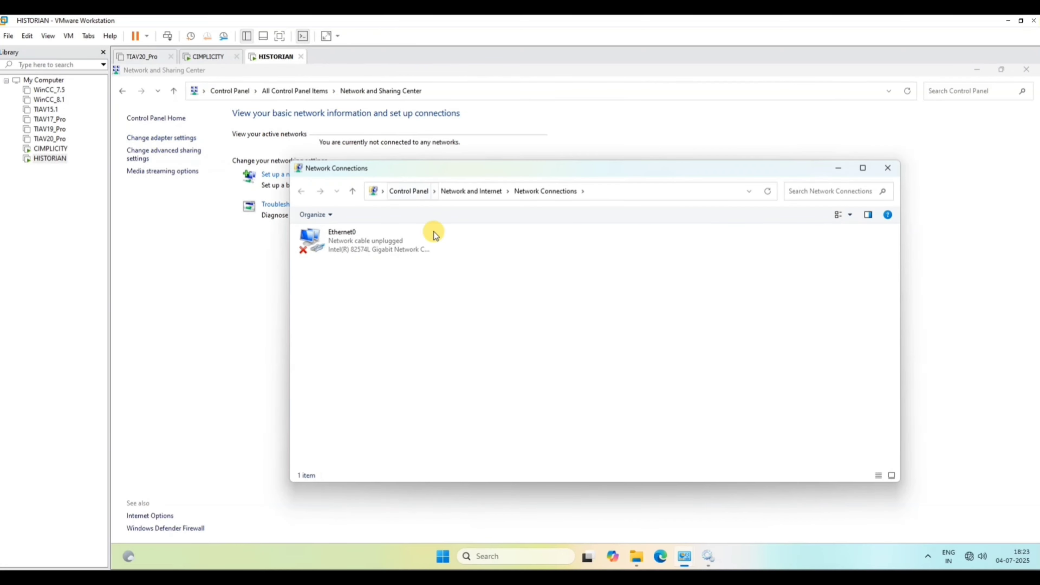
click(350, 253)
double_click(350, 253)
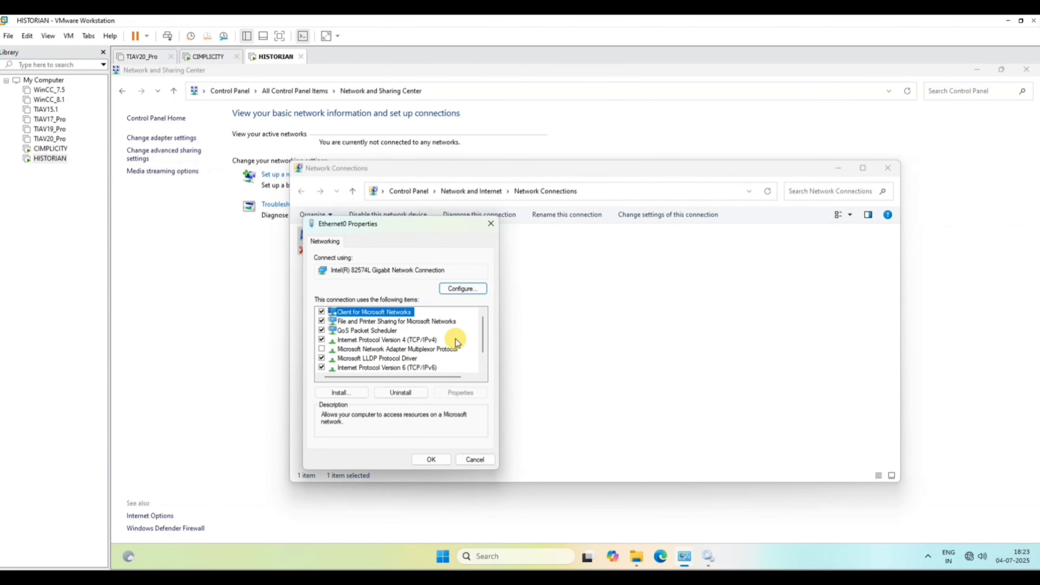
double_click(418, 342)
Assign the static IP address 192.168.251.81 to the HISTORIAN machine's Ethernet0 adapter and confirm both properties dialogs.
click(393, 348)
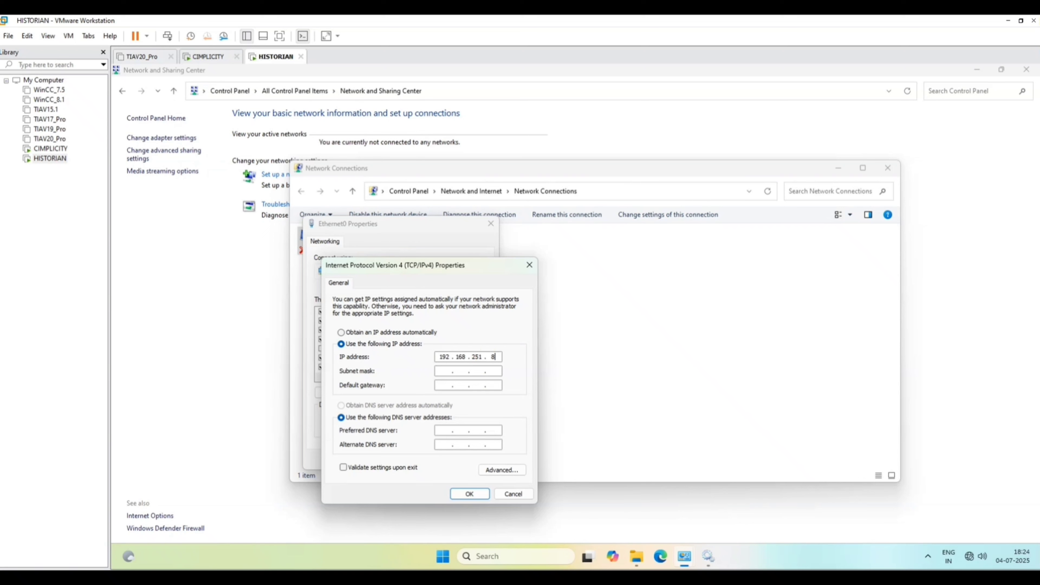
text(81)
click(466, 495)
click(425, 458)
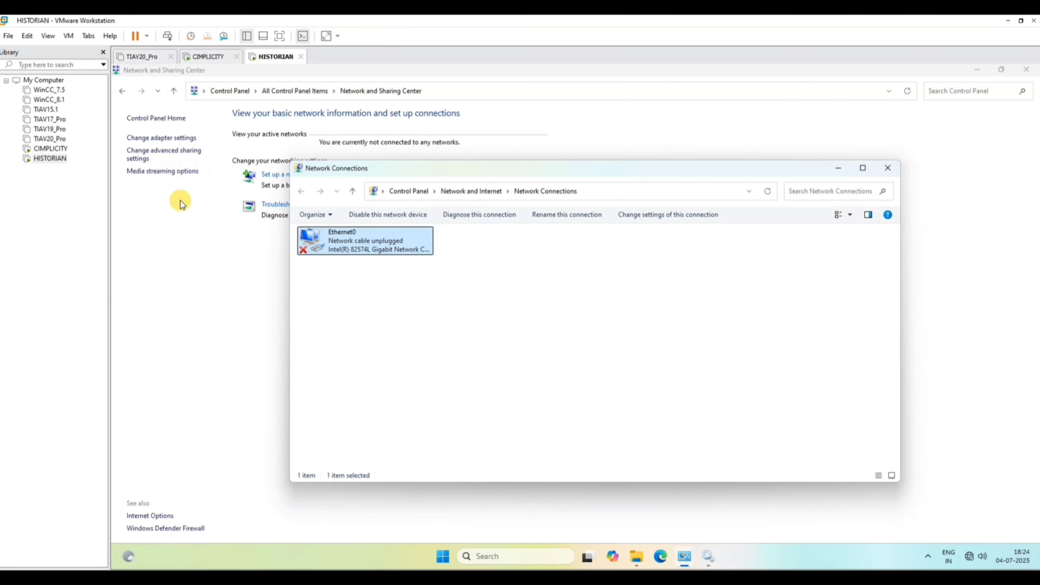
Switch to the CIMPLICITY machine, close its Services window and open the Internet Protocol Version 4 properties of its Ethernet0 adapter.
click(48, 149)
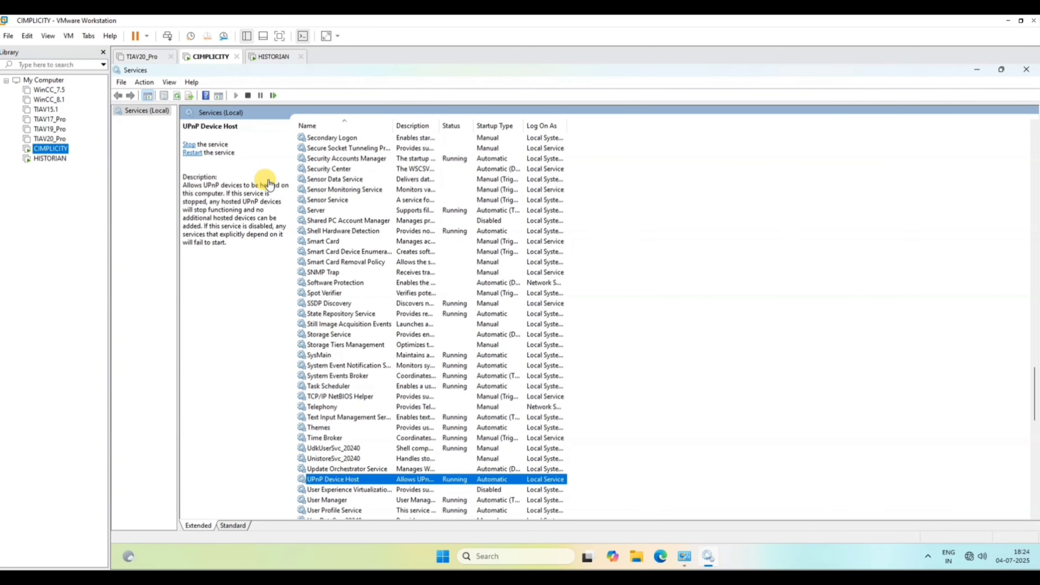
click(1028, 74)
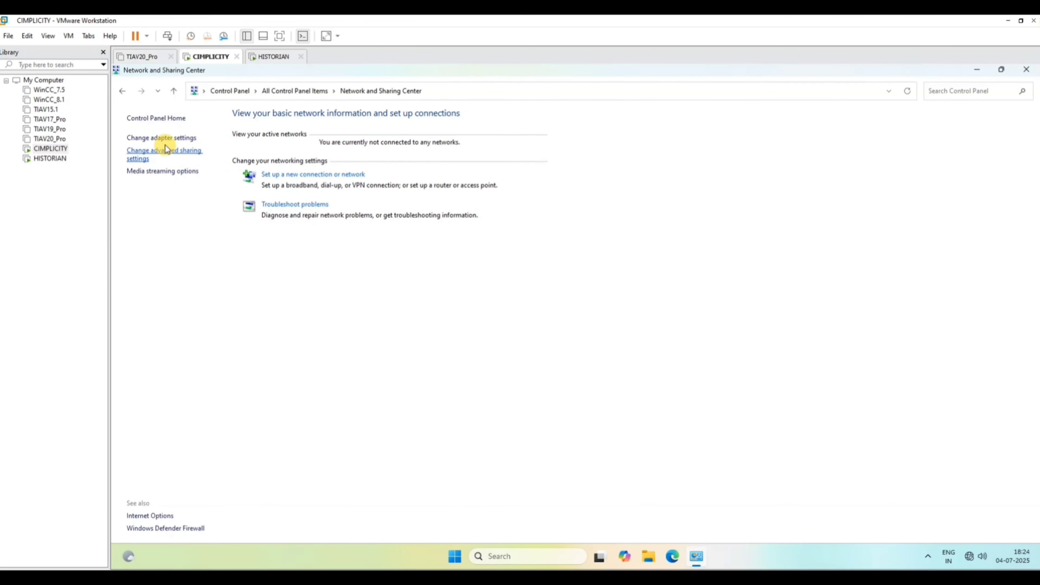
click(180, 140)
double_click(364, 250)
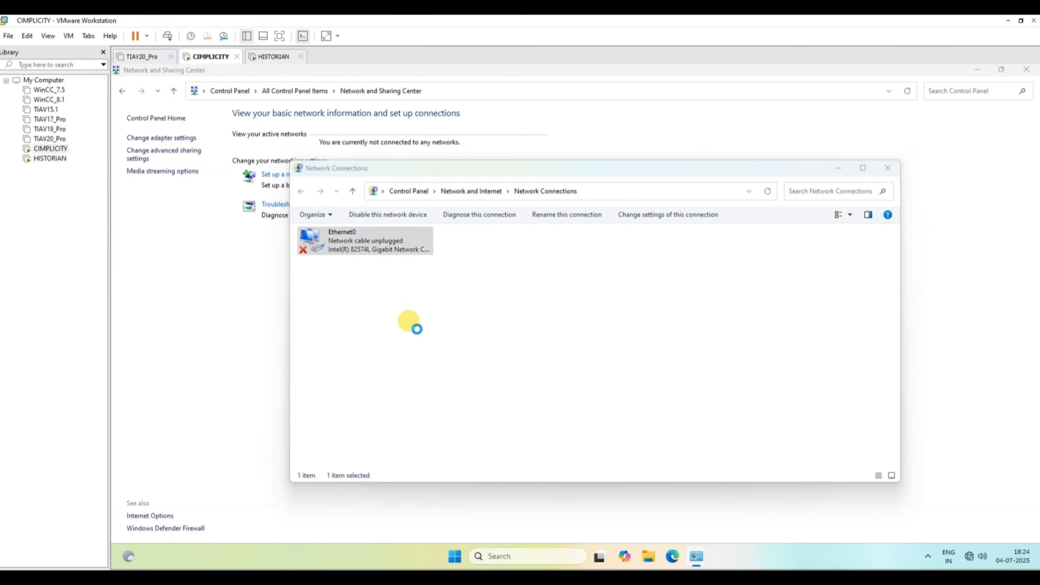
double_click(422, 346)
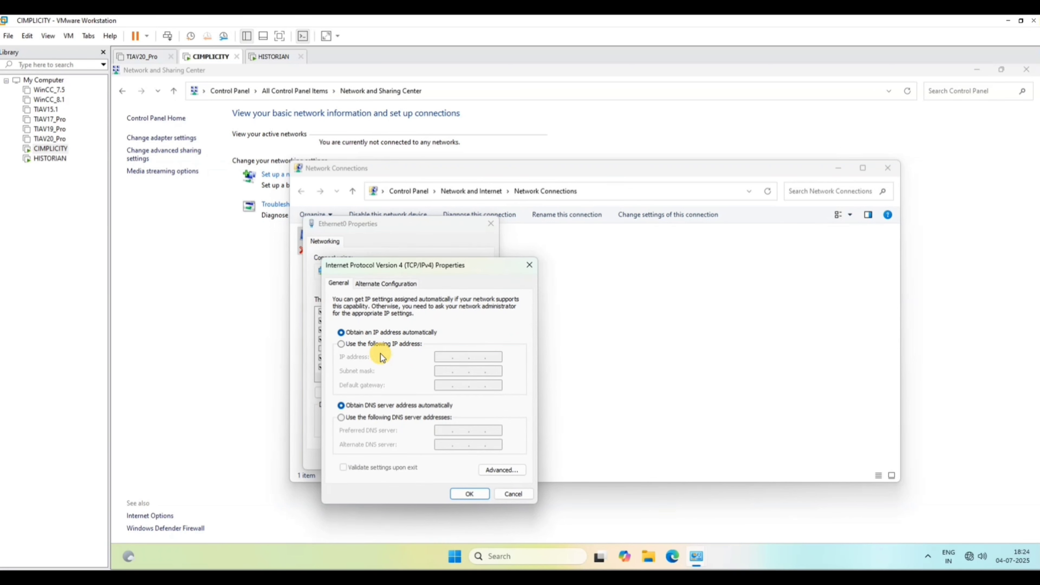
Assign static IP address 192.168.251.80 with subnet mask 255.255.255.0 to CIMPLICITY's Ethernet0 adapter, confirm both properties dialogs and close Network Connections.
click(392, 345)
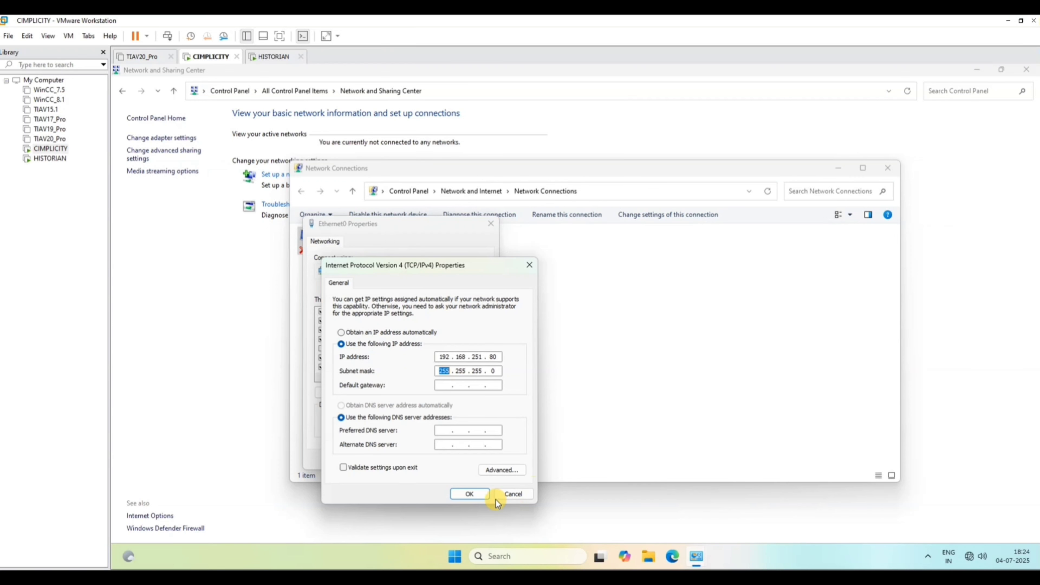
click(465, 495)
click(427, 458)
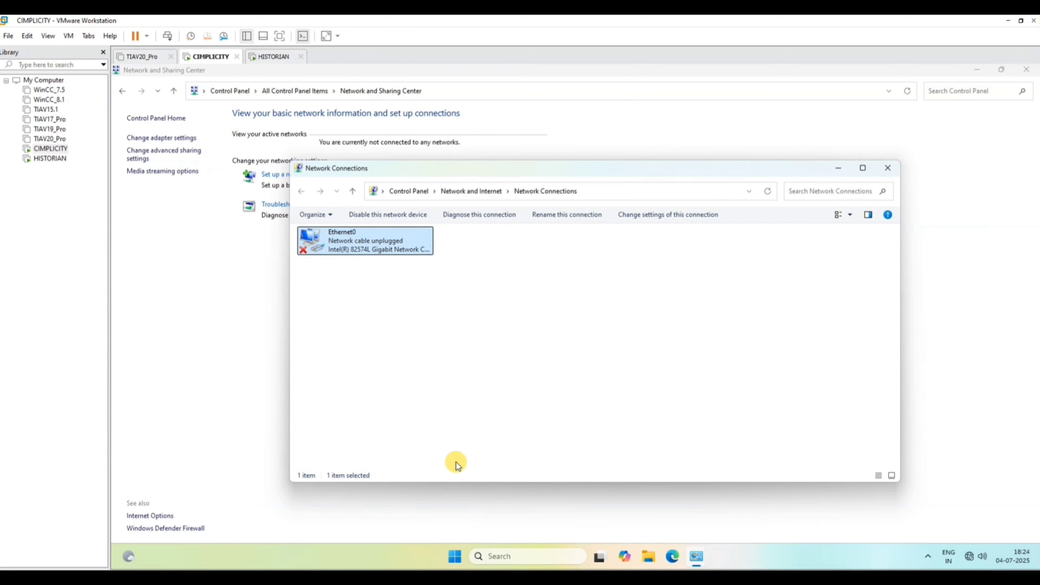
click(893, 168)
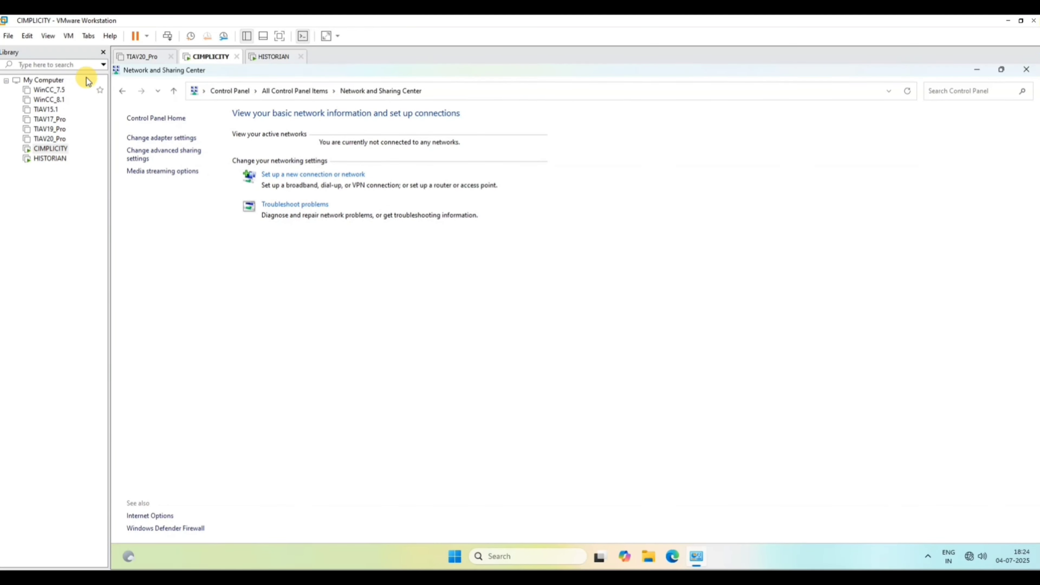
click(68, 37)
click(102, 172)
click(716, 105)
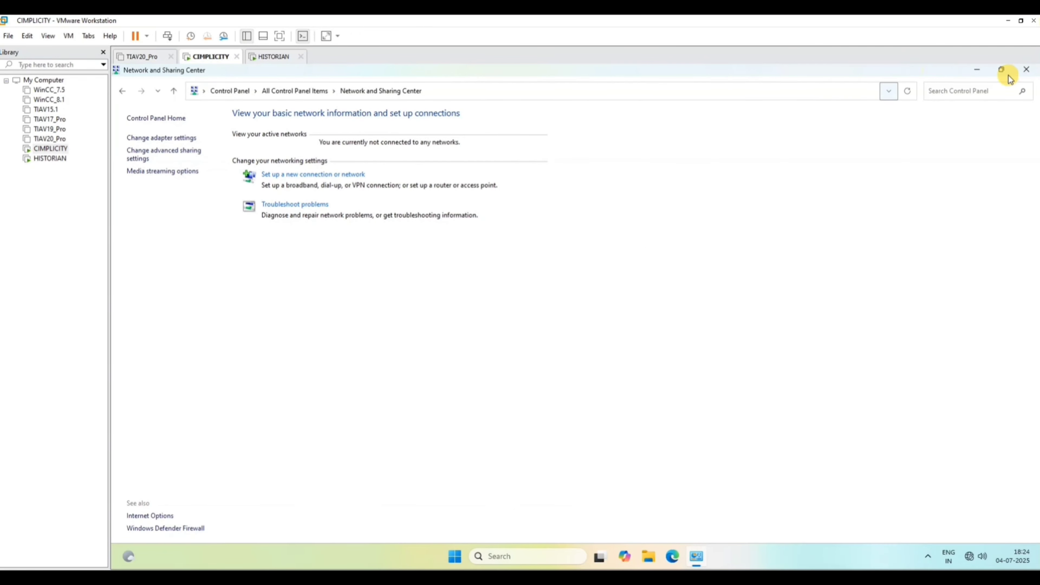
Close the Network and Sharing Center on the CIMPLICITY machine and restart its Windows system.
click(1026, 70)
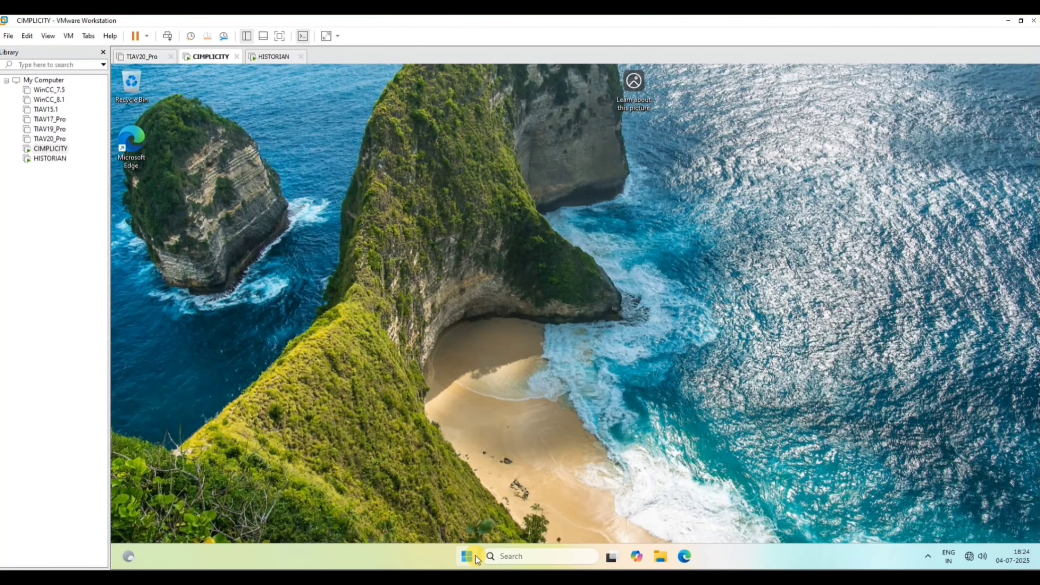
click(469, 556)
click(702, 518)
click(697, 493)
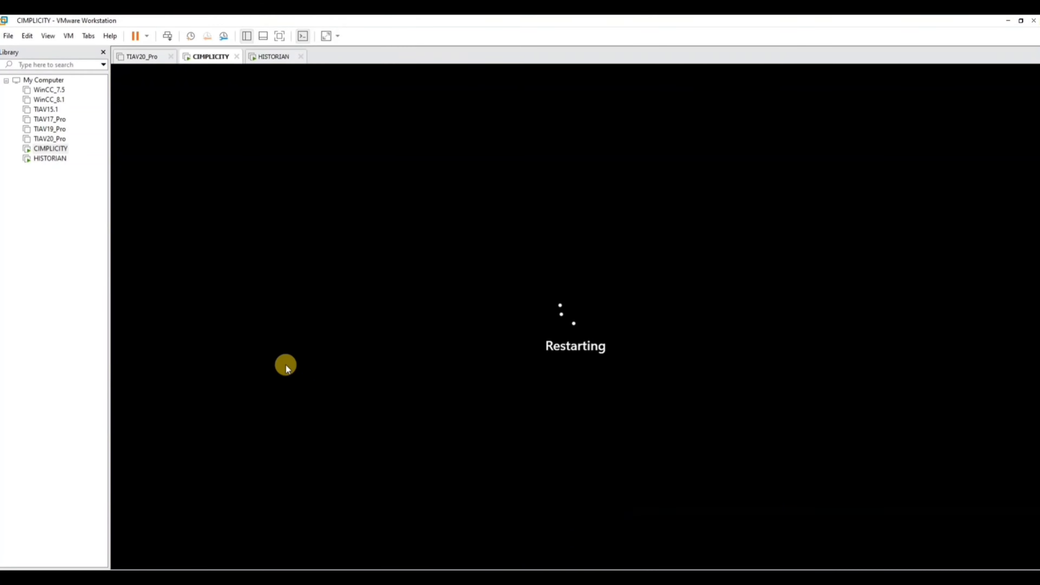
Switch to the HISTORIAN machine, close its Network Connections and Network and Sharing Center windows, and restart its Windows system.
click(49, 159)
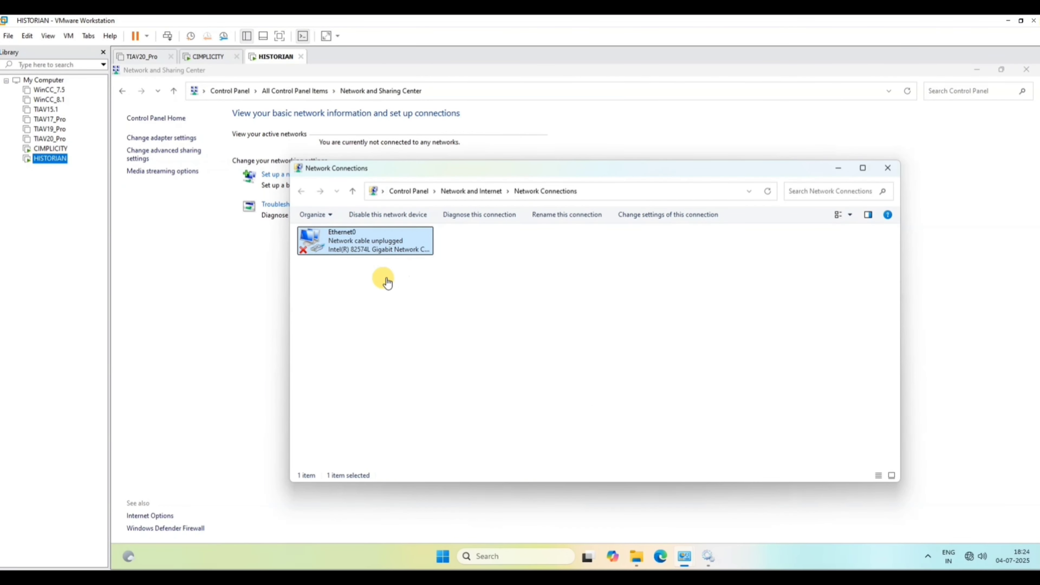
click(887, 168)
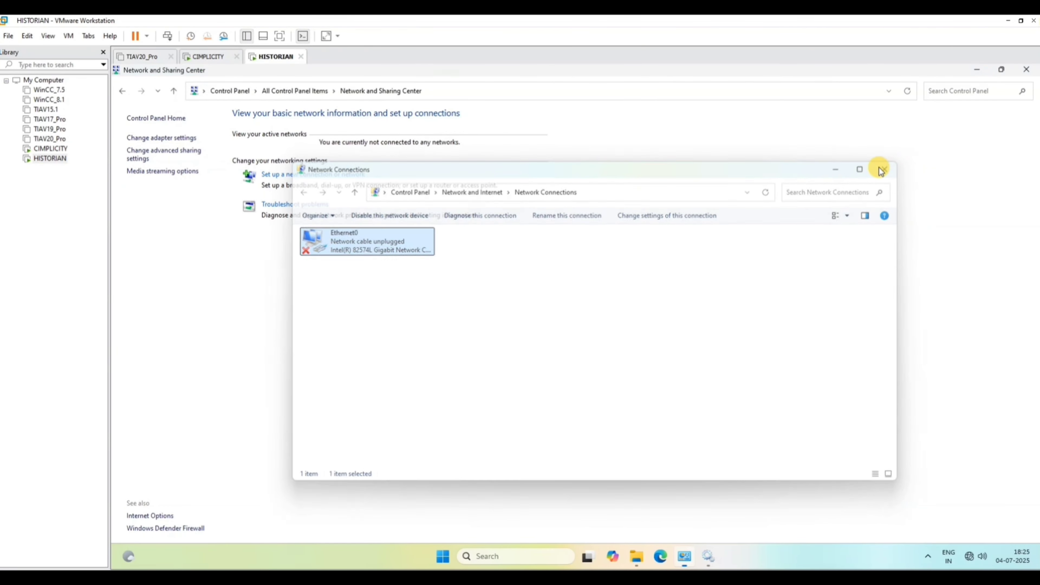
click(1026, 70)
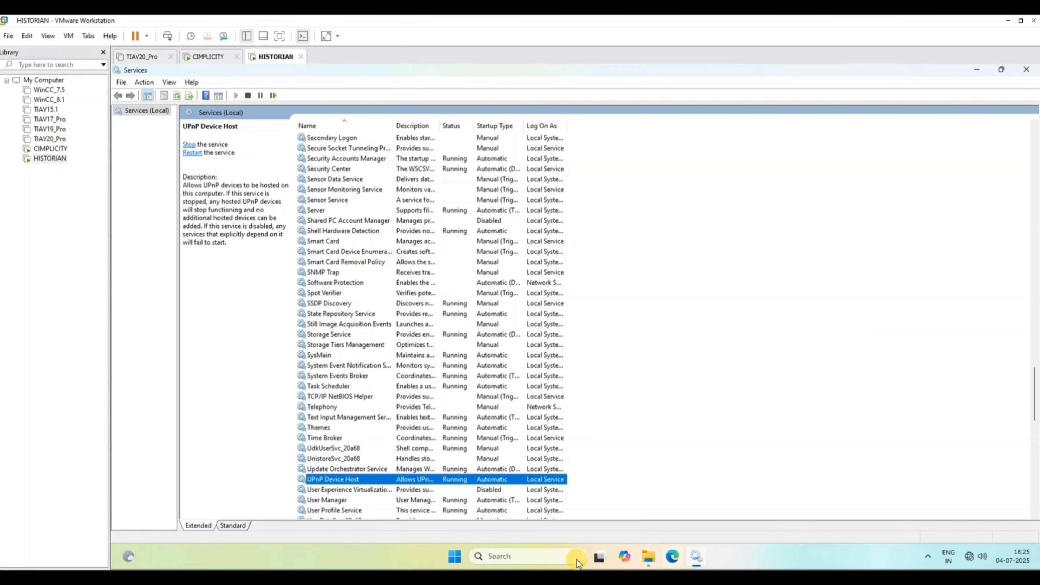
click(450, 563)
click(710, 519)
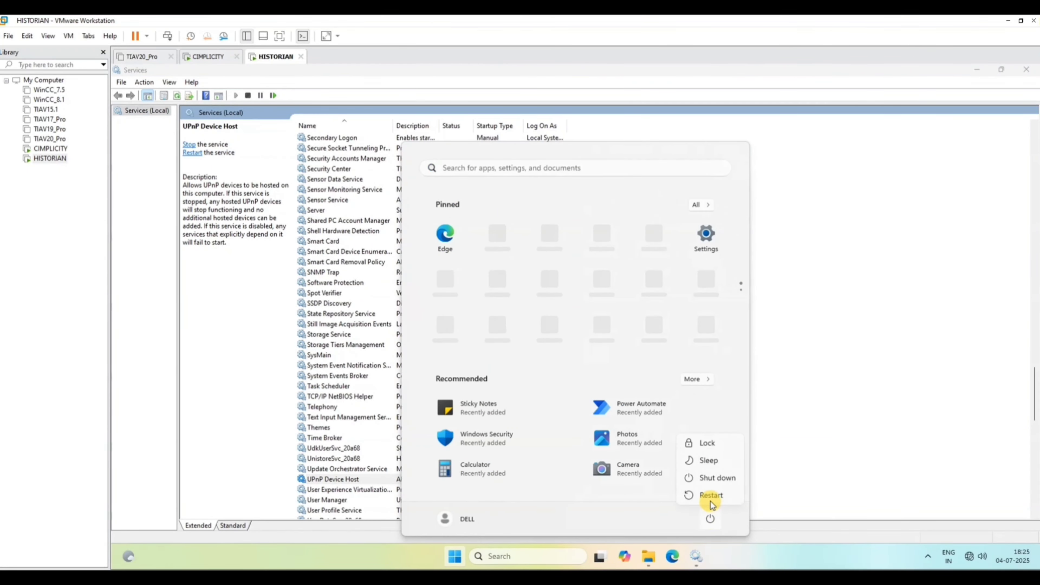
click(708, 497)
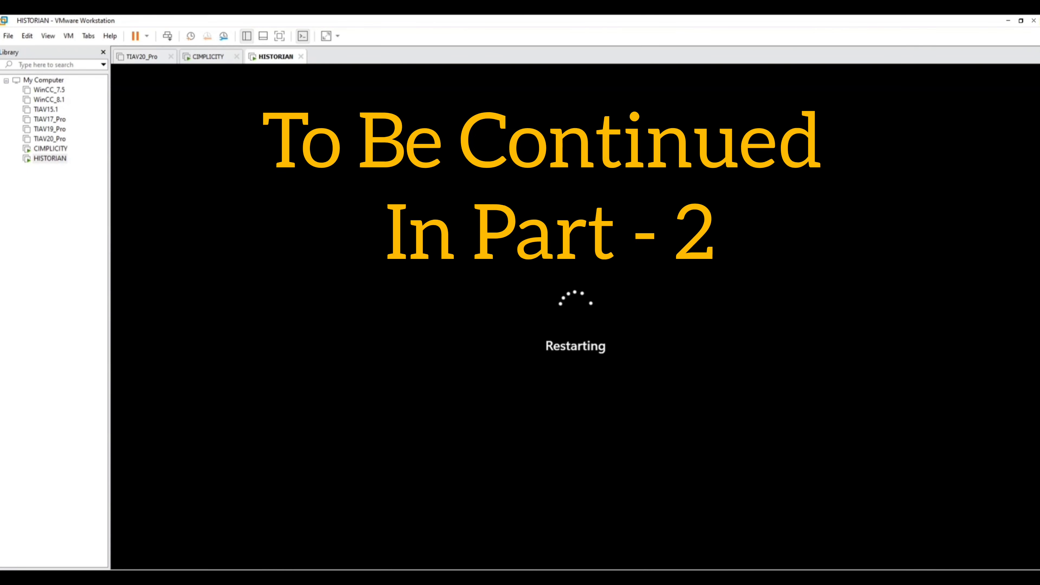